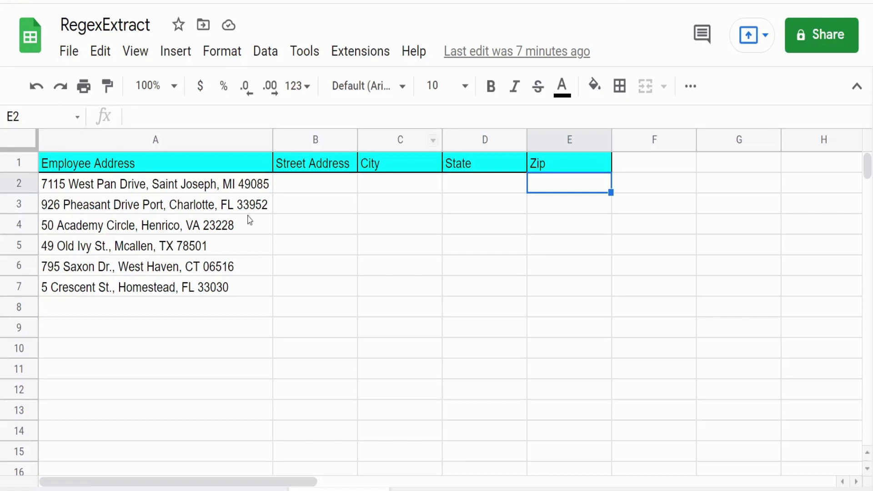
- Point out the six employee addresses and the Street Address, City, State and Zip columns
{"action": "left_click_drag", "start_coordinate": [241, 184], "coordinate": [249, 285]}
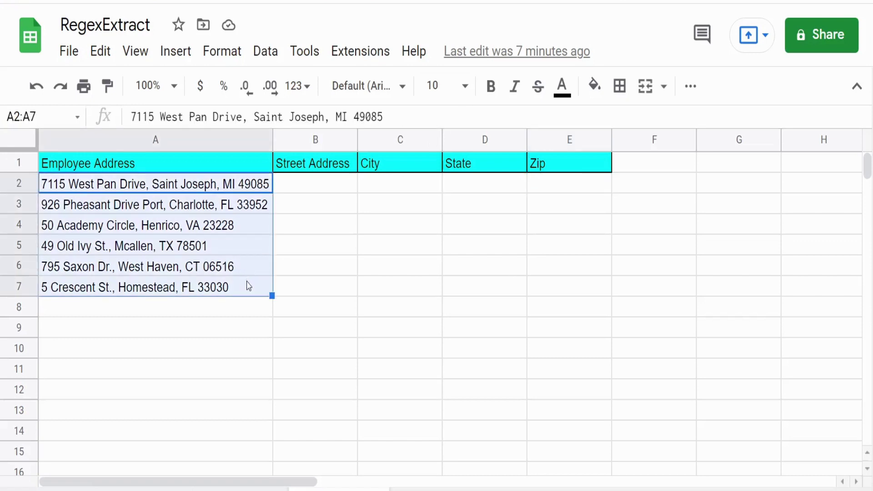
{"action": "left_click", "coordinate": [326, 187]}
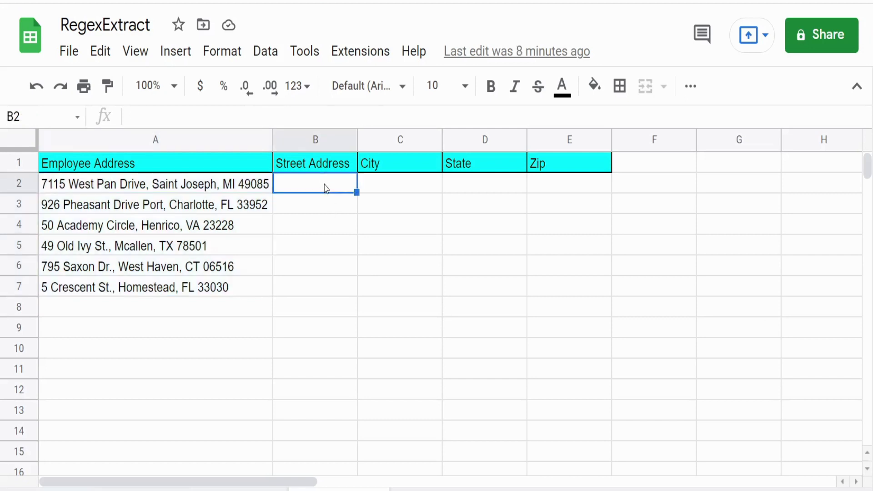
{"action": "left_click", "coordinate": [421, 190]}
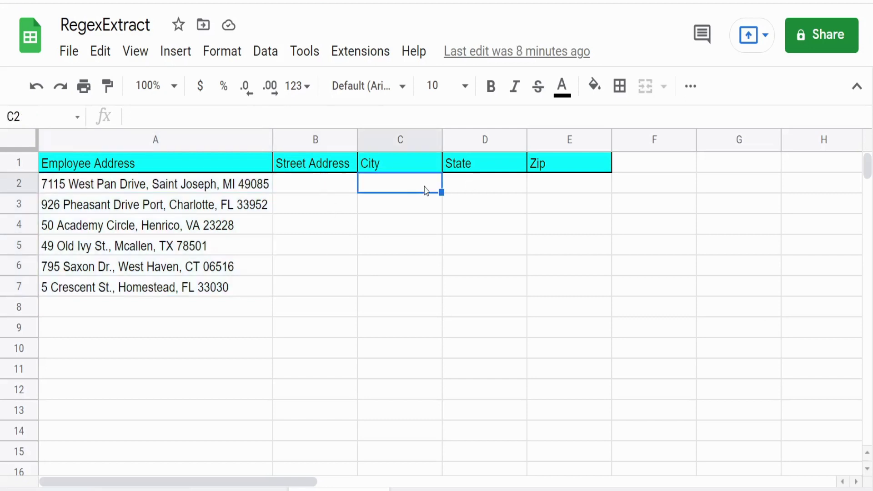
{"action": "left_click", "coordinate": [488, 182]}
{"action": "left_click", "coordinate": [548, 183]}
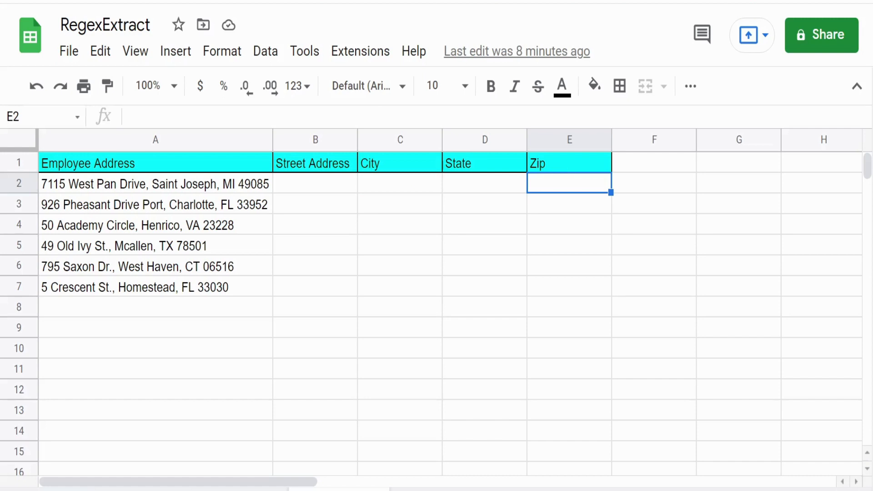
- Enter =REGEXEXTRACT(A2,"West") in B2 so it returns West
{"action": "key", "text": "Left"}
{"action": "key", "text": "Left"}
{"action": "key", "text": "Left"}
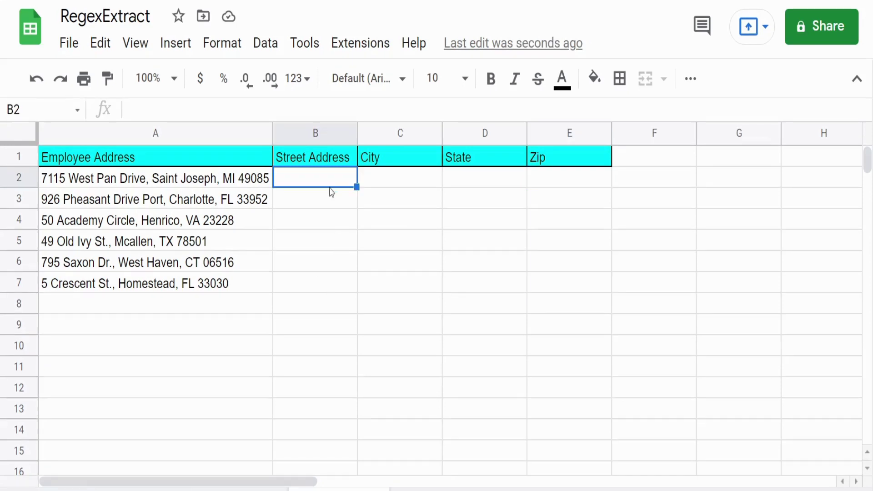
{"action": "type", "text": "=Ref"}
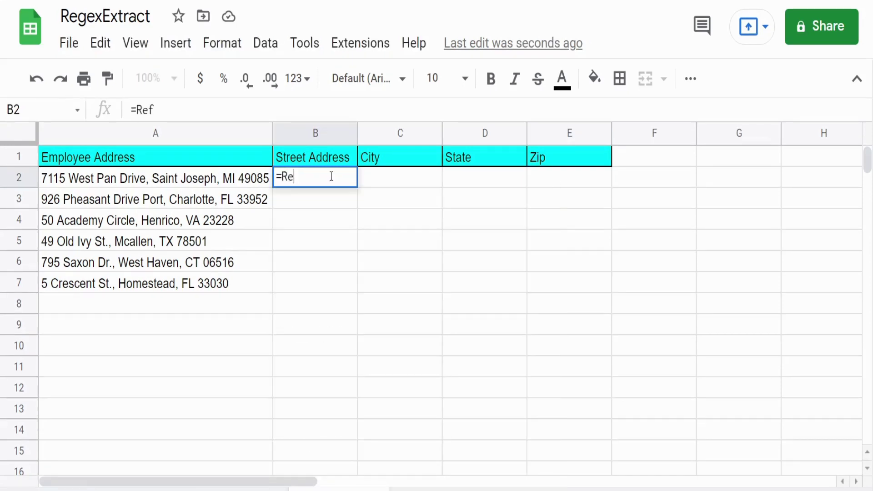
{"action": "key", "text": "BackSpace"}
{"action": "type", "text": "g"}
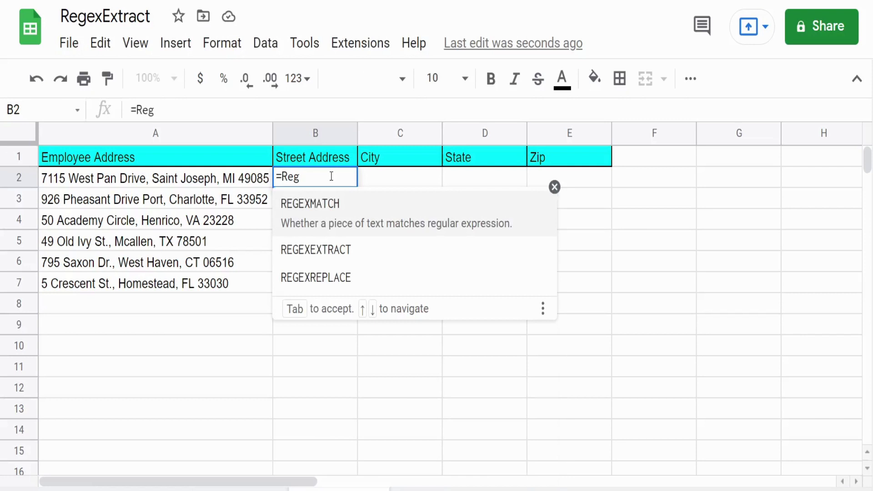
{"action": "key", "text": "Down"}
{"action": "key", "text": "Tab"}
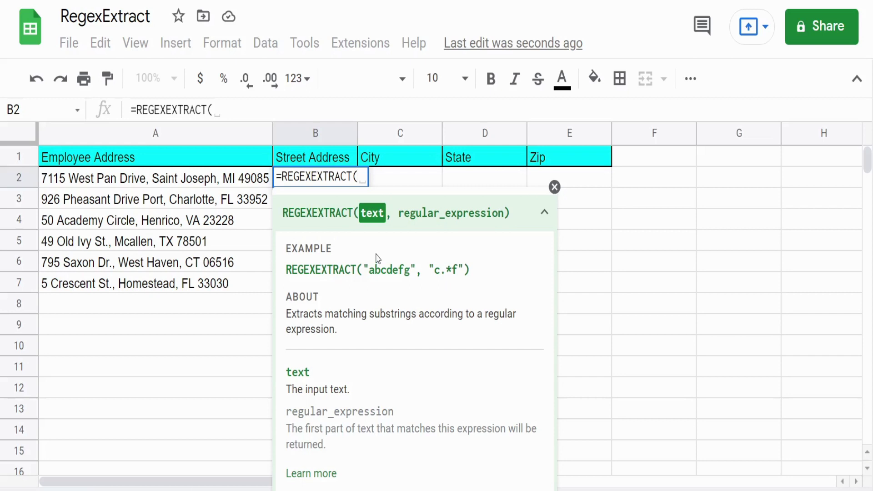
{"action": "left_click", "coordinate": [236, 177]}
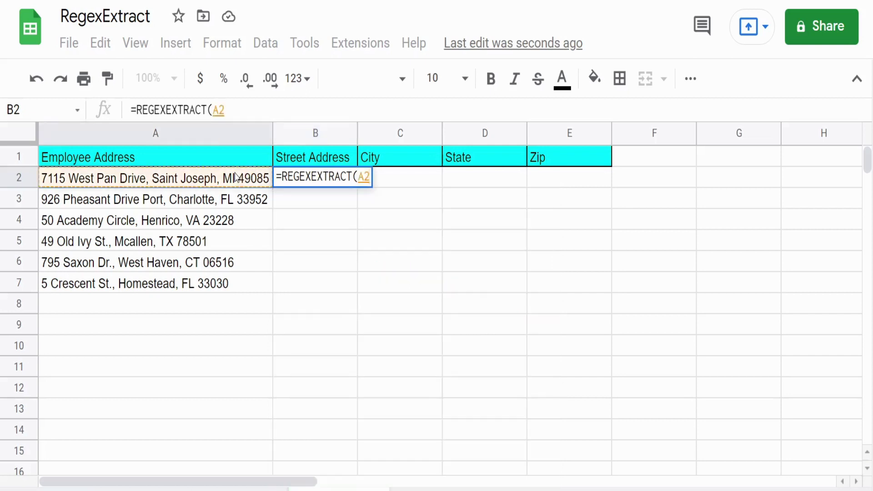
{"action": "type", "text": ","}
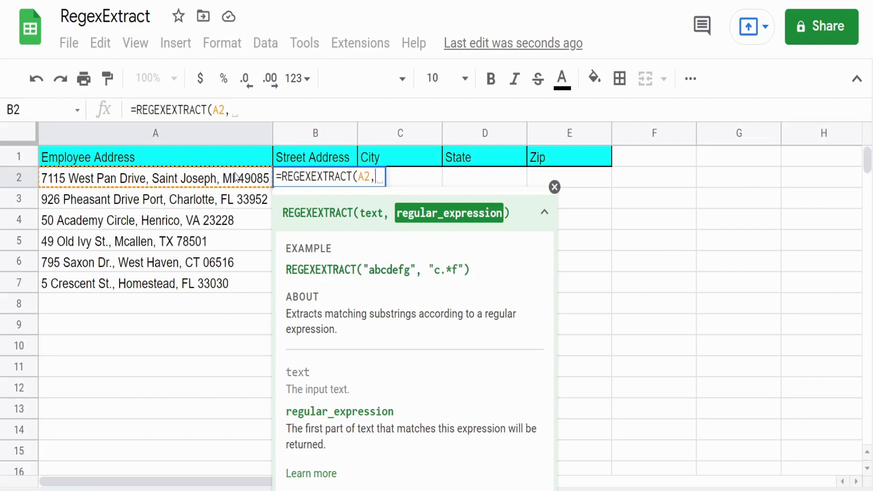
{"action": "type", "text": "\"\""}
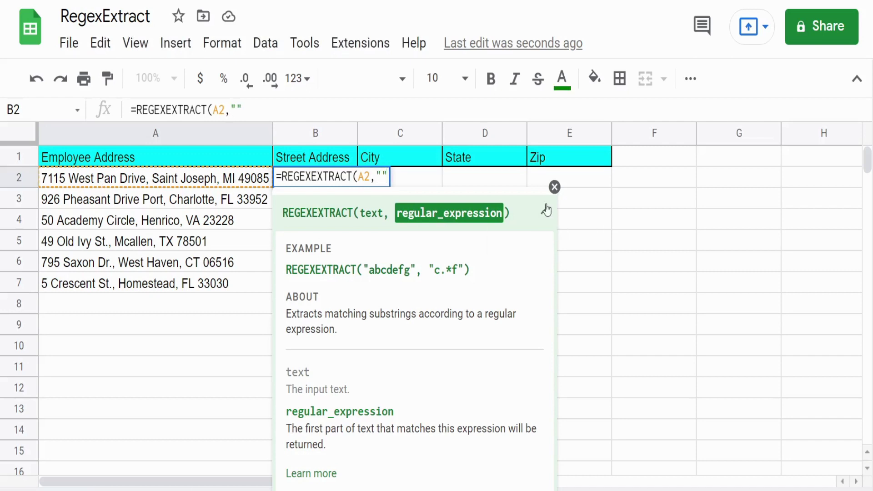
{"action": "type", "text": "West"}
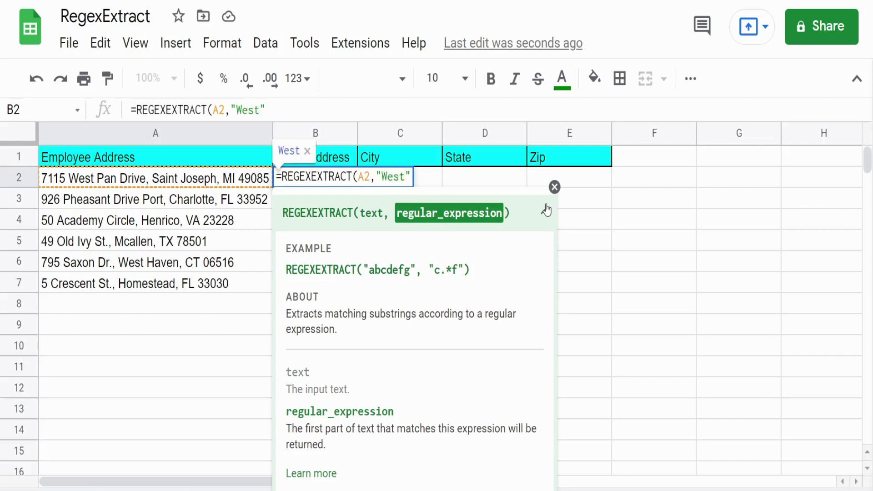
{"action": "left_click", "coordinate": [546, 210]}
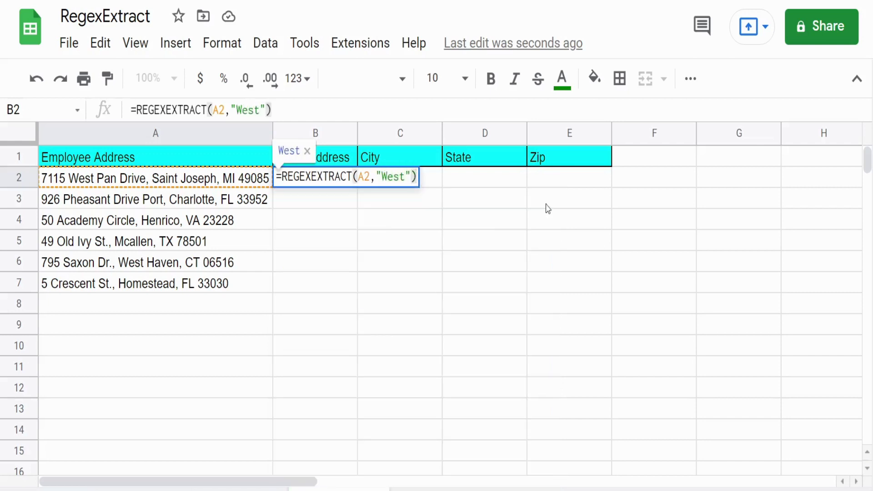
{"action": "key", "text": "Return"}
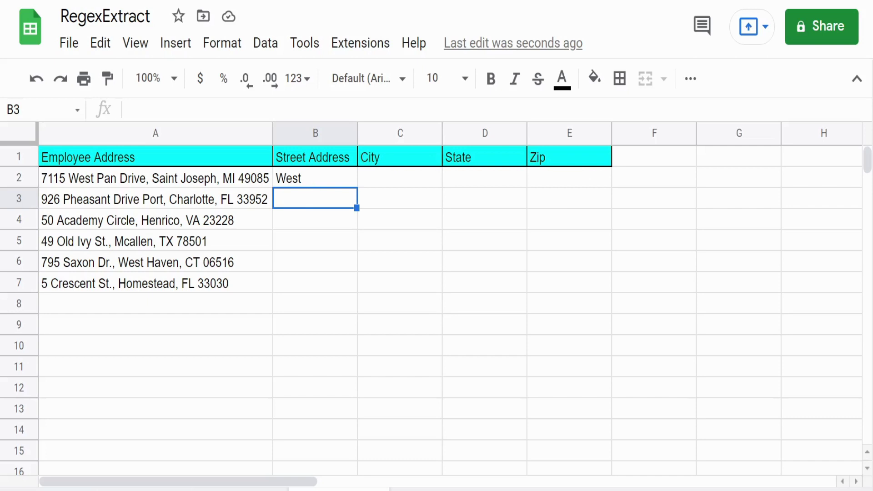
- Go back to B2 and open its =REGEXEXTRACT(A2,"West") formula for editing
{"action": "key", "text": "Up"}
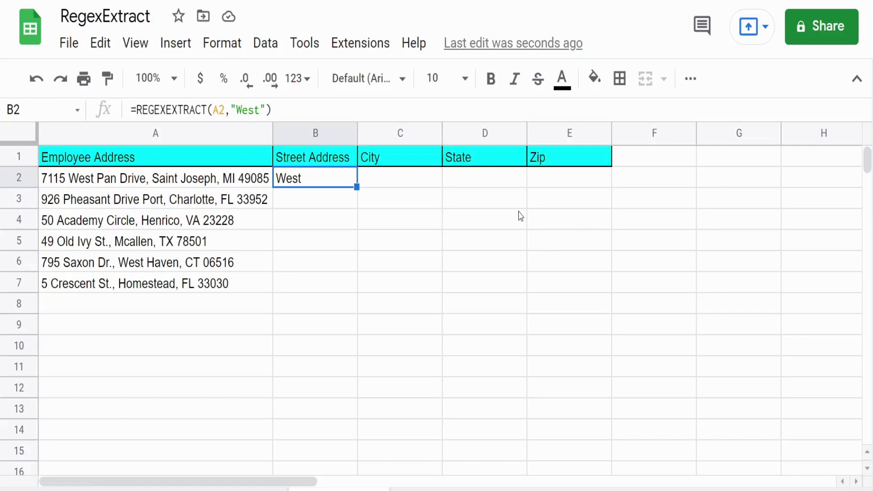
{"action": "double_click", "coordinate": [325, 181]}
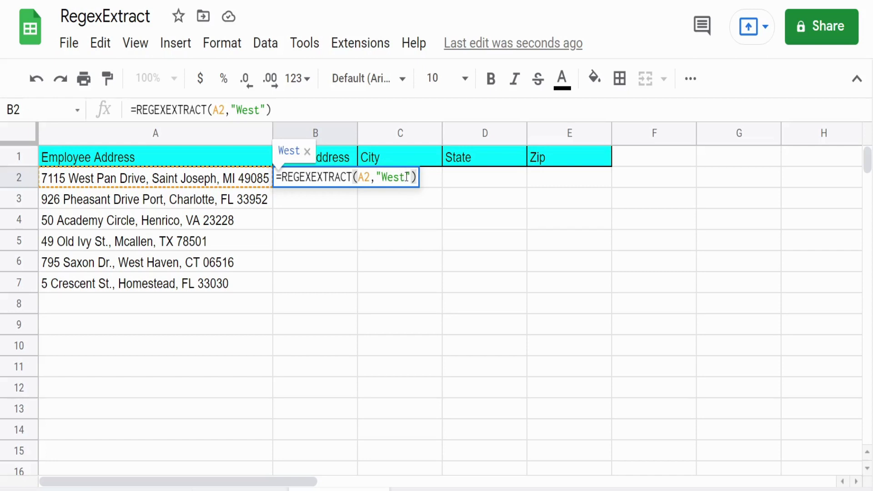
- Replace West in B2's pattern with a single '.' wildcard
{"action": "left_click_drag", "start_coordinate": [406, 177], "coordinate": [382, 177]}
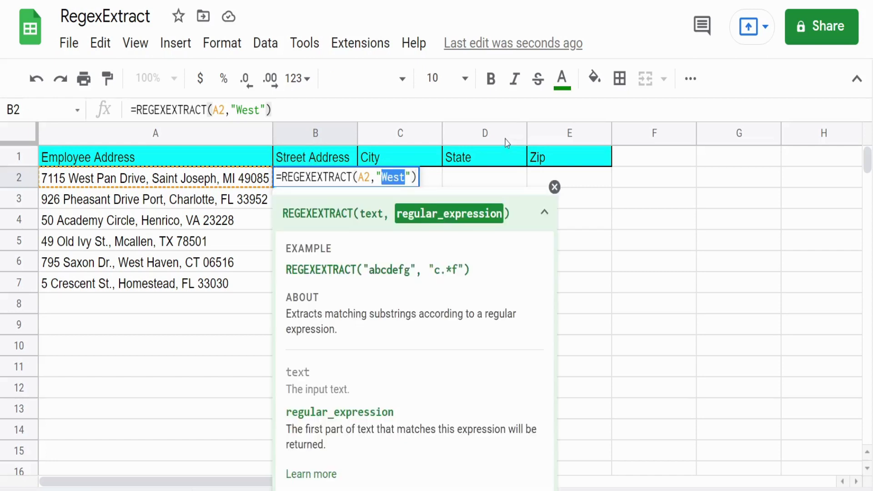
{"action": "type", "text": "."}
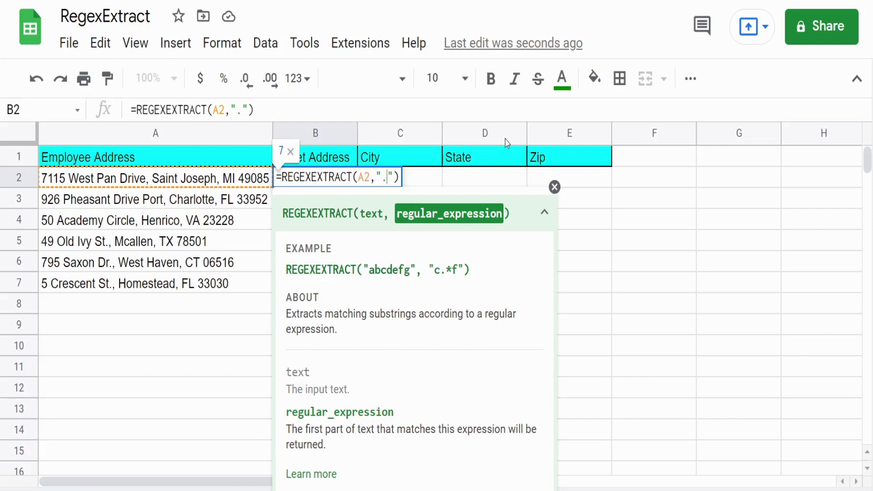
{"action": "key", "text": "Return"}
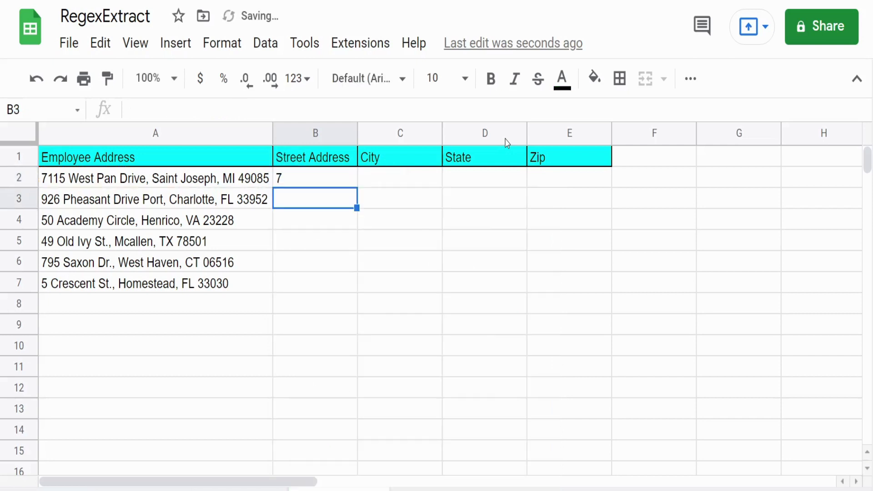
- Widen B2's pattern to '...' so it returns 711
{"action": "key", "text": "Up"}
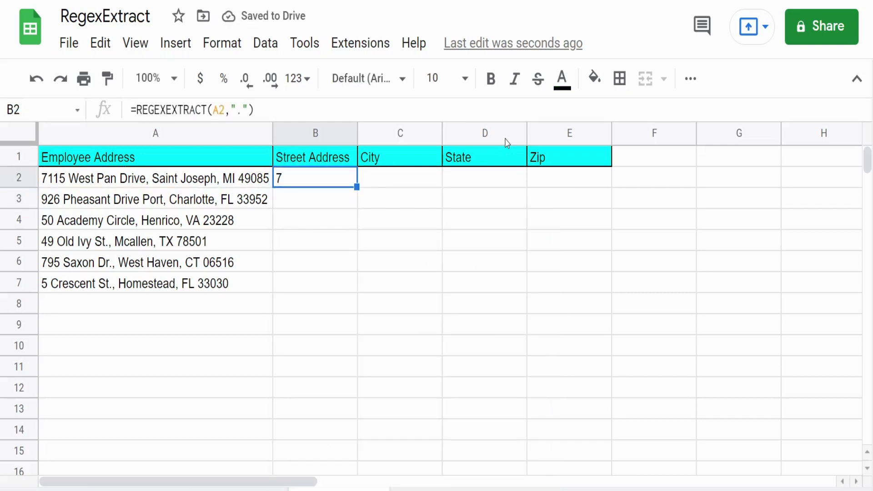
{"action": "key", "text": "F2"}
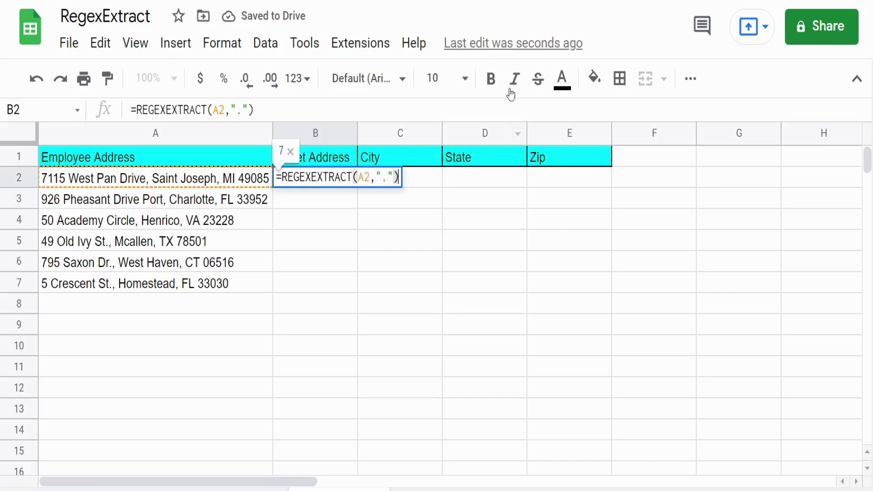
{"action": "left_click", "coordinate": [390, 177]}
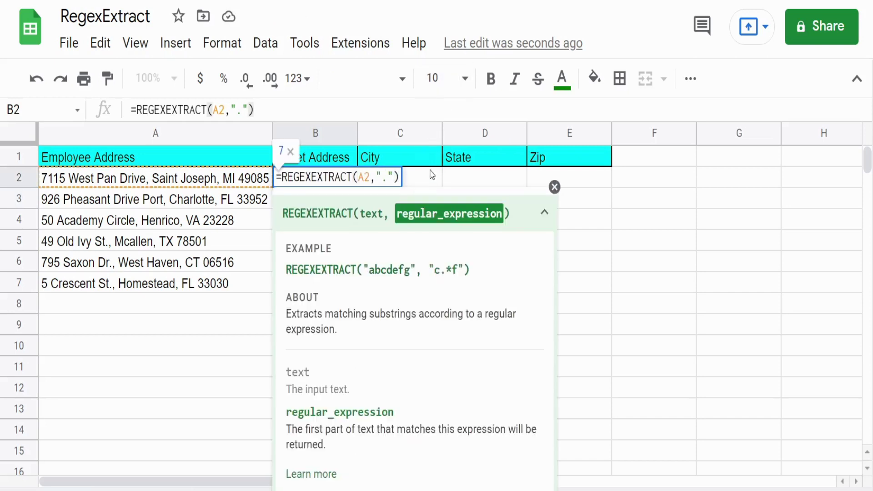
{"action": "type", "text": ".."}
{"action": "key", "text": "Return"}
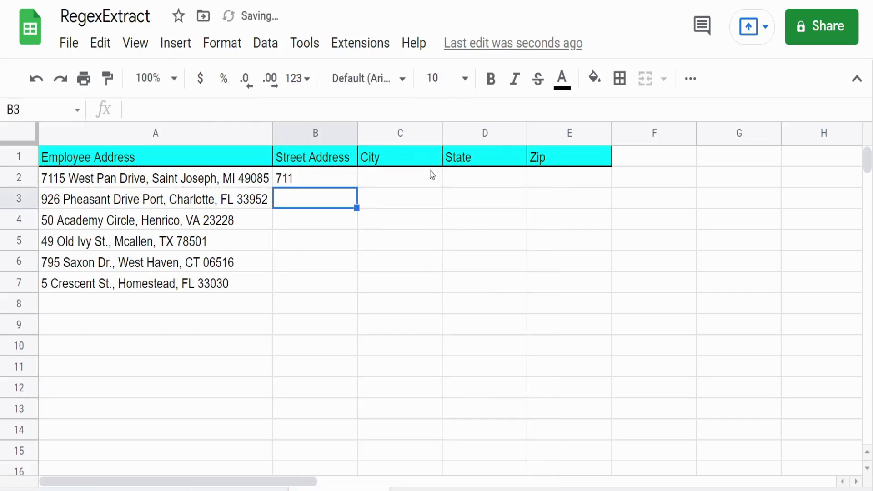
{"action": "key", "text": "Up"}
- Change B2's pattern to '.+' to match one or more characters
{"action": "key", "text": "F2"}
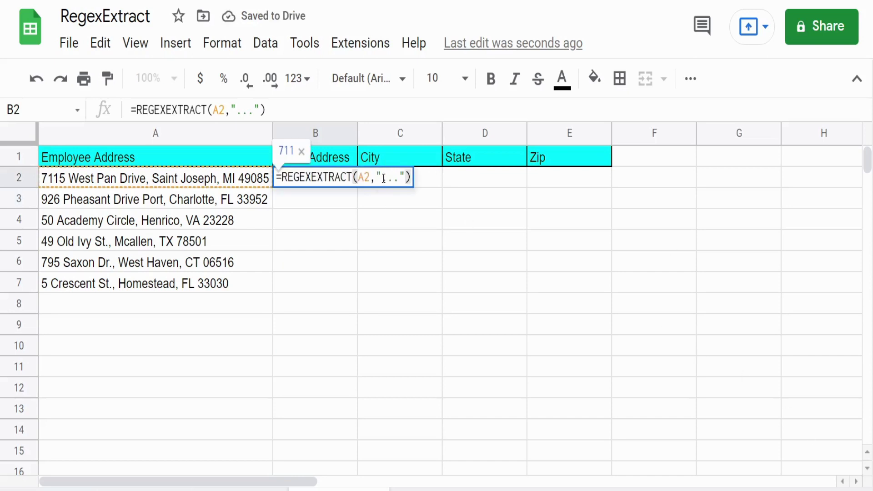
{"action": "left_click", "coordinate": [401, 177]}
{"action": "key", "text": "BackSpace"}
{"action": "key", "text": "BackSpace"}
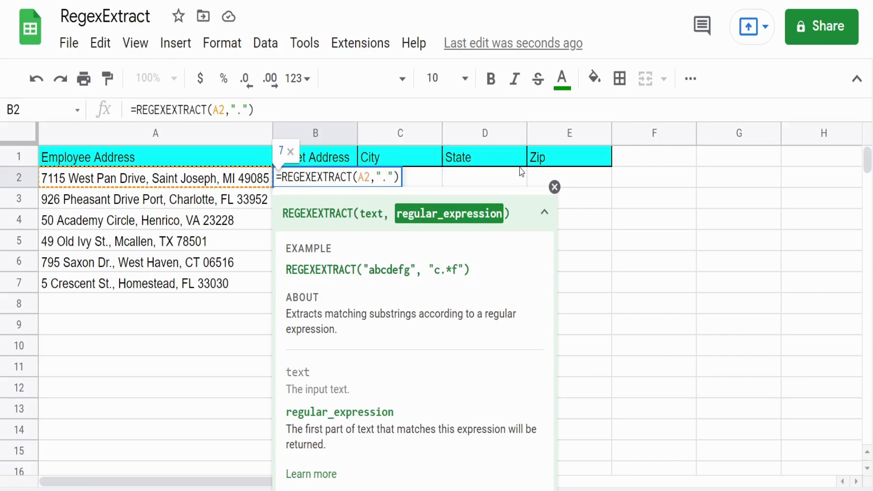
{"action": "type", "text": "+"}
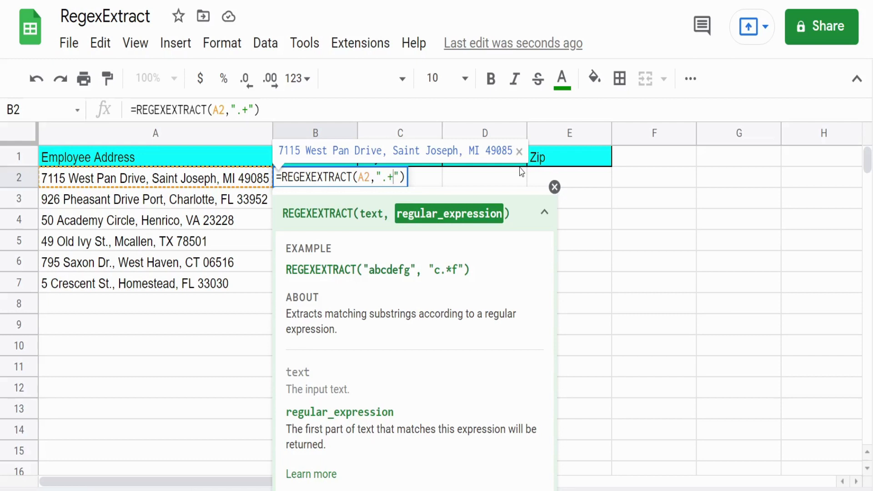
{"action": "key", "text": "Return"}
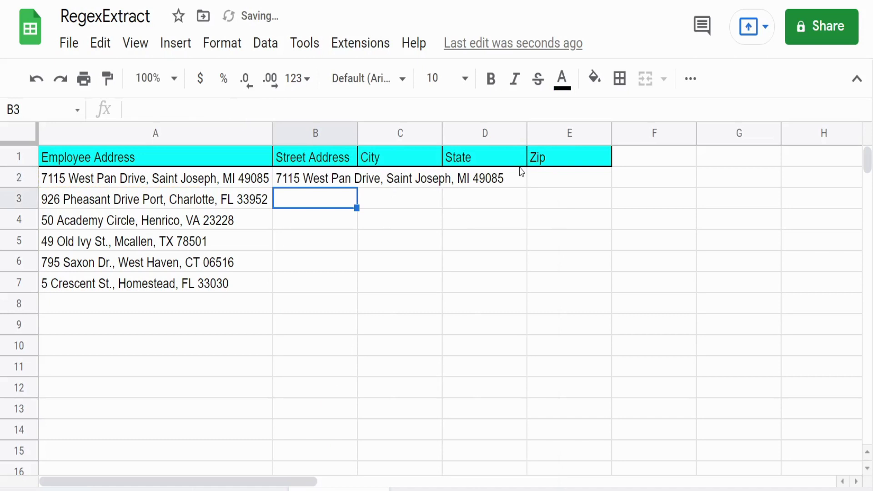
- Change B2's pattern to '...$' so it returns the last three characters, 085
{"action": "key", "text": "Up"}
{"action": "key", "text": "Return"}
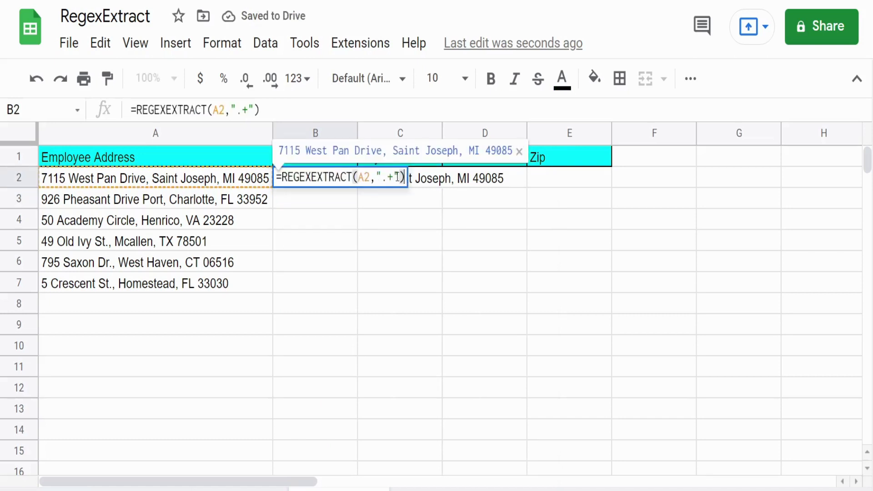
{"action": "key", "text": "BackSpace"}
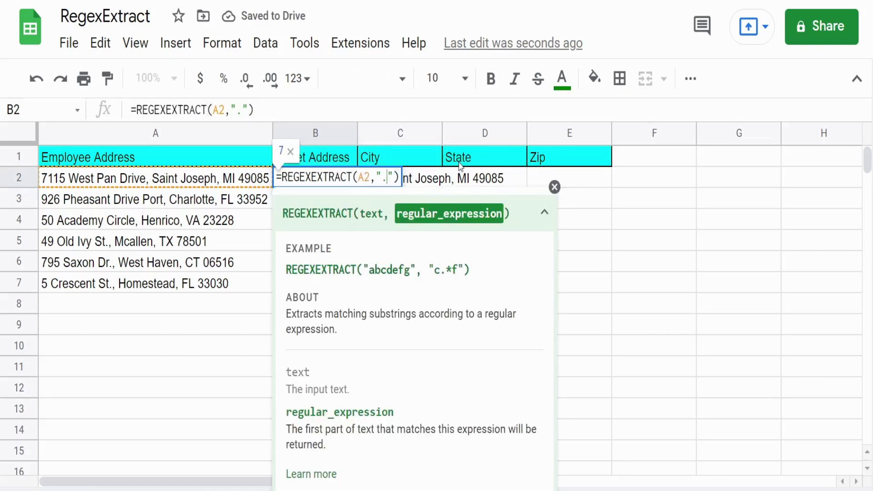
{"action": "type", "text": ".."}
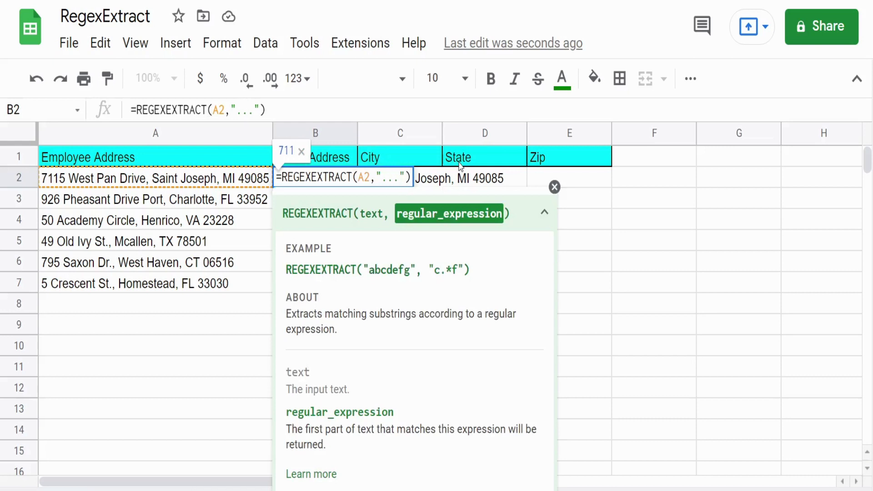
{"action": "type", "text": "$"}
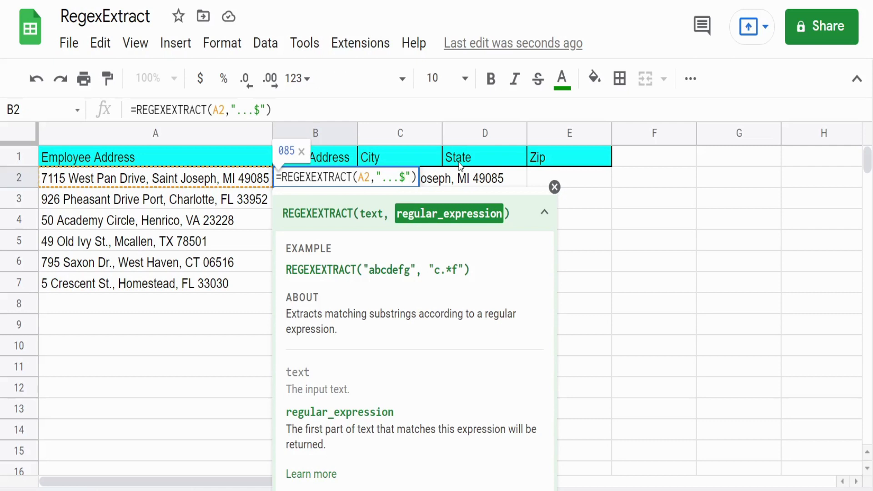
{"action": "key", "text": "Return"}
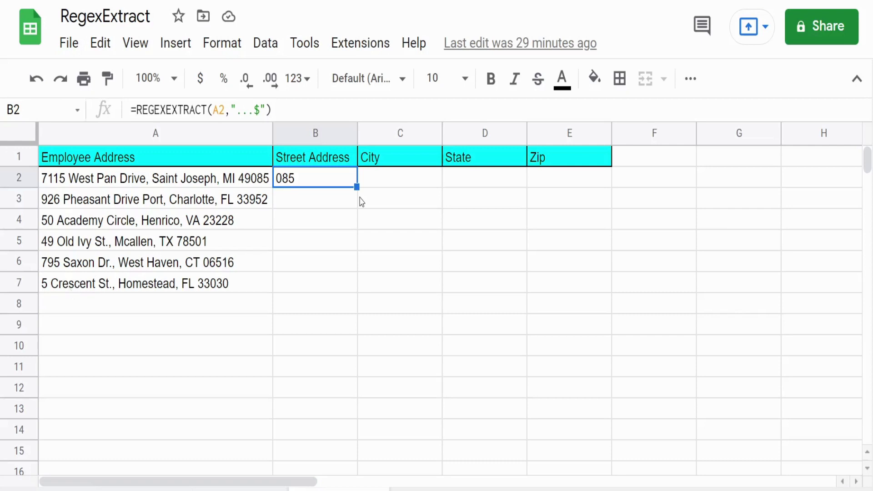
- Replace B2's pattern with \d to extract a single digit
{"action": "double_click", "coordinate": [340, 178]}
{"action": "left_click_drag", "start_coordinate": [406, 177], "coordinate": [381, 177]}
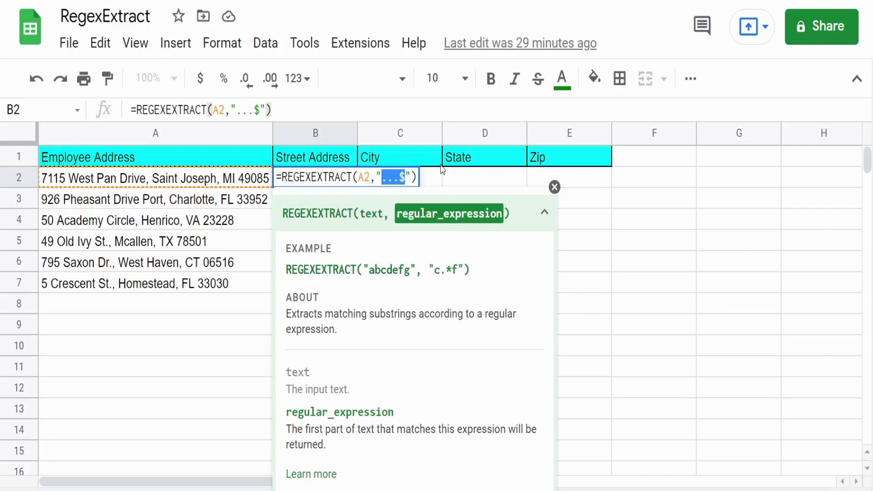
{"action": "type", "text": "\\"}
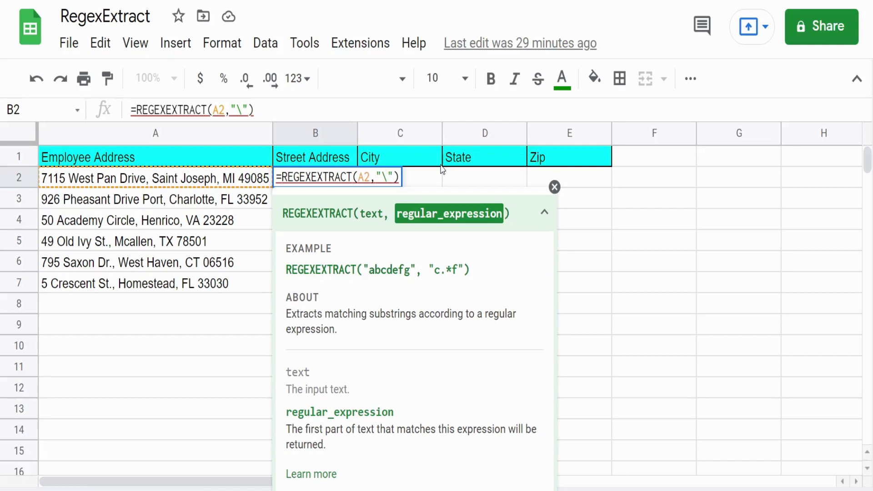
{"action": "type", "text": "d"}
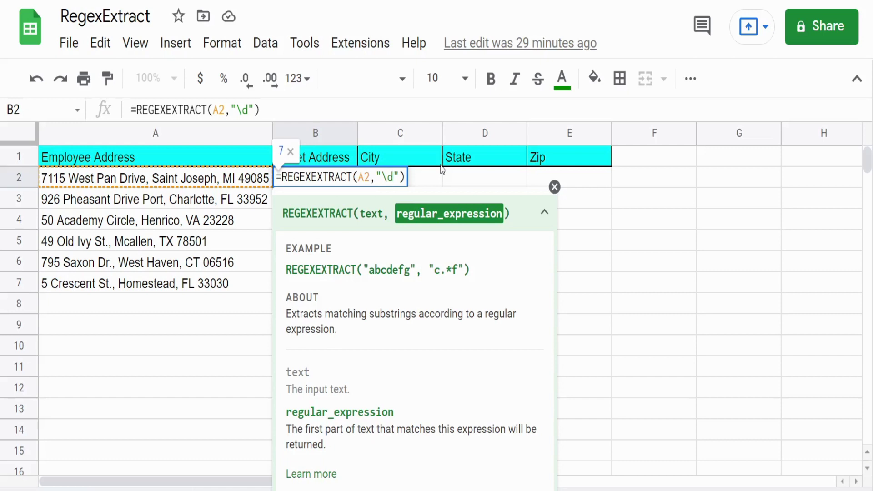
{"action": "key", "text": "Return"}
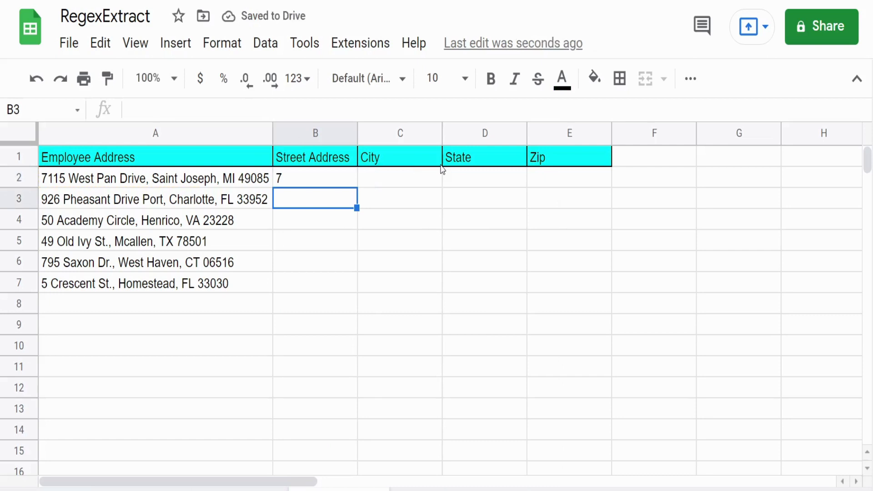
- Extend B2's pattern to \d+ to extract a run of digits
{"action": "key", "text": "Up"}
{"action": "key", "text": "F2"}
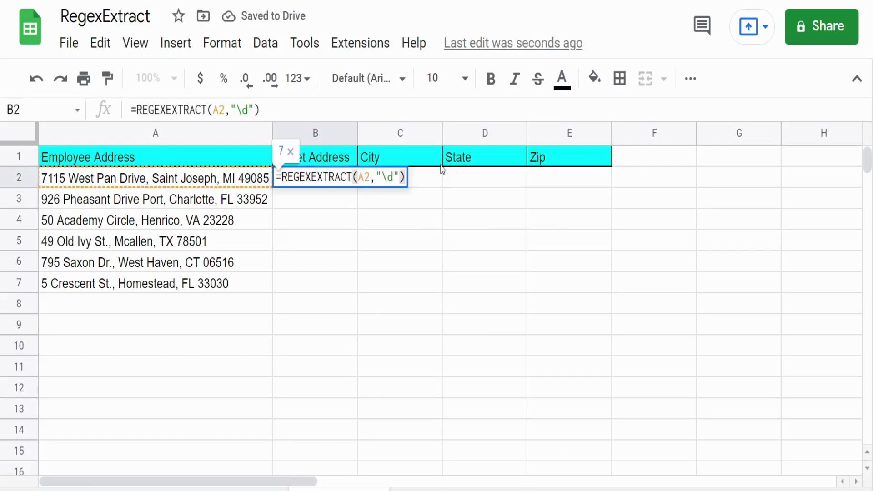
{"action": "key", "text": "Left"}
{"action": "key", "text": "Left"}
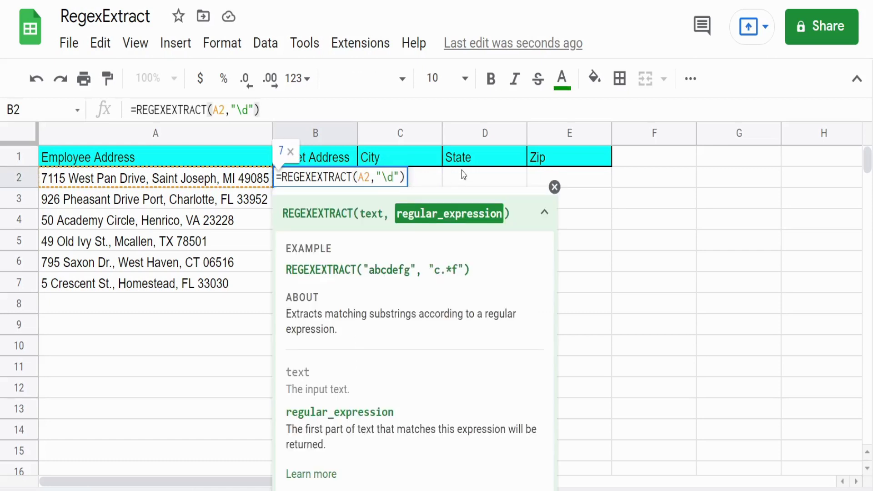
{"action": "type", "text": "+"}
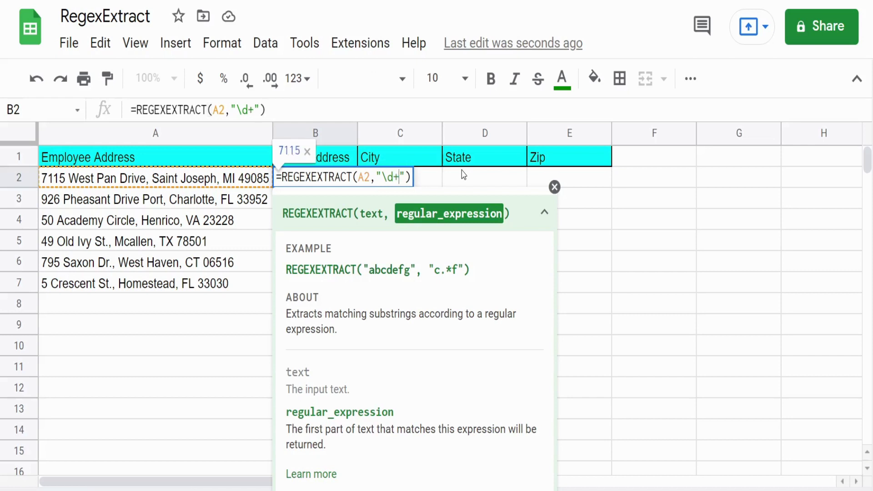
{"action": "key", "text": "Return"}
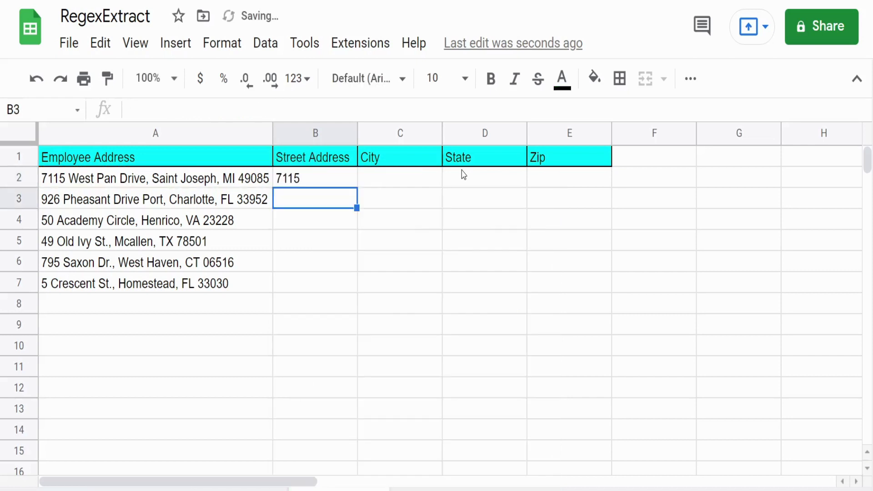
- Anchor B2's pattern as \d+$ so it returns the zip 49085
{"action": "key", "text": "Up"}
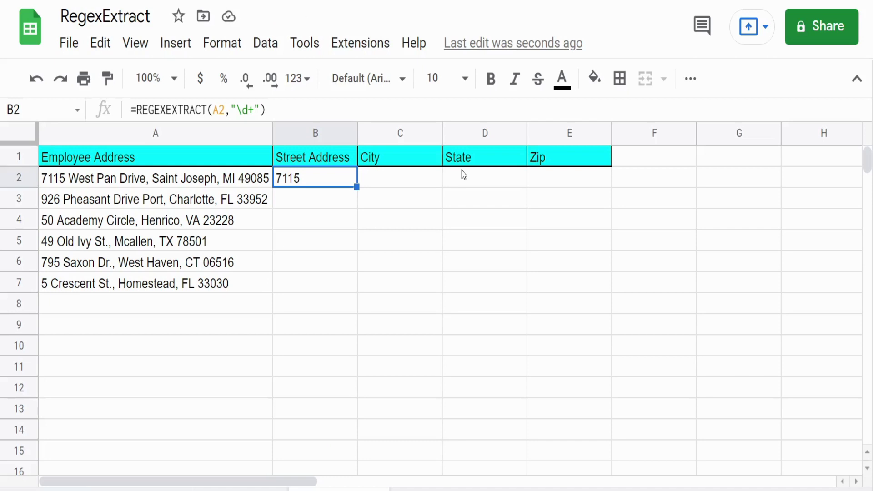
{"action": "key", "text": "F2"}
{"action": "key", "text": "Left"}
{"action": "key", "text": "Left"}
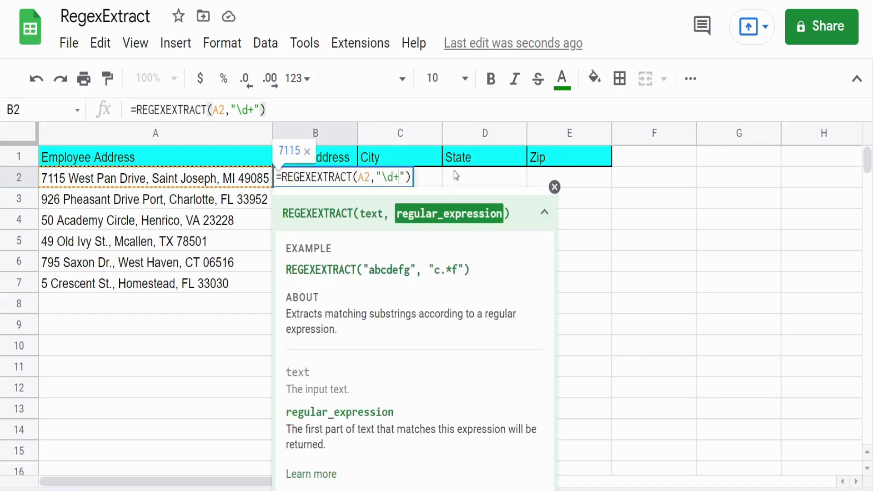
{"action": "type", "text": "$"}
{"action": "key", "text": "Return"}
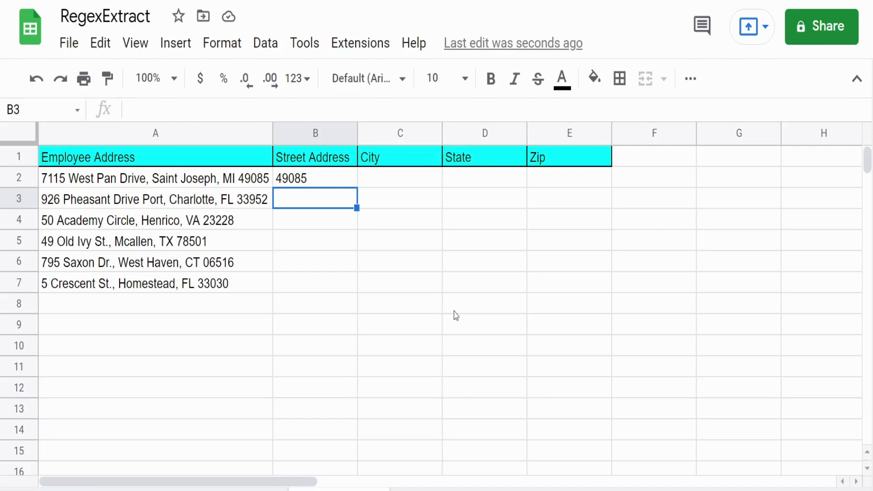
{"action": "left_click", "coordinate": [337, 182]}
- Change B2's pattern to \D to extract a single non-digit
{"action": "double_click", "coordinate": [337, 181]}
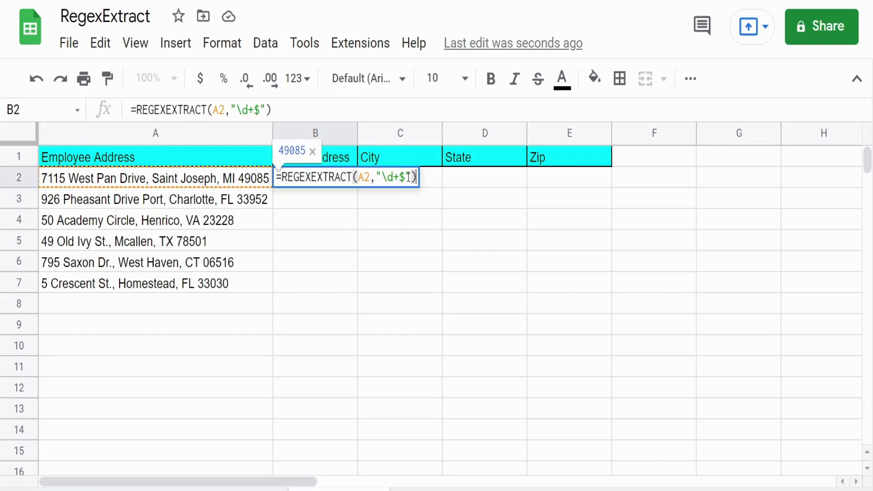
{"action": "left_click_drag", "start_coordinate": [406, 178], "coordinate": [390, 177]}
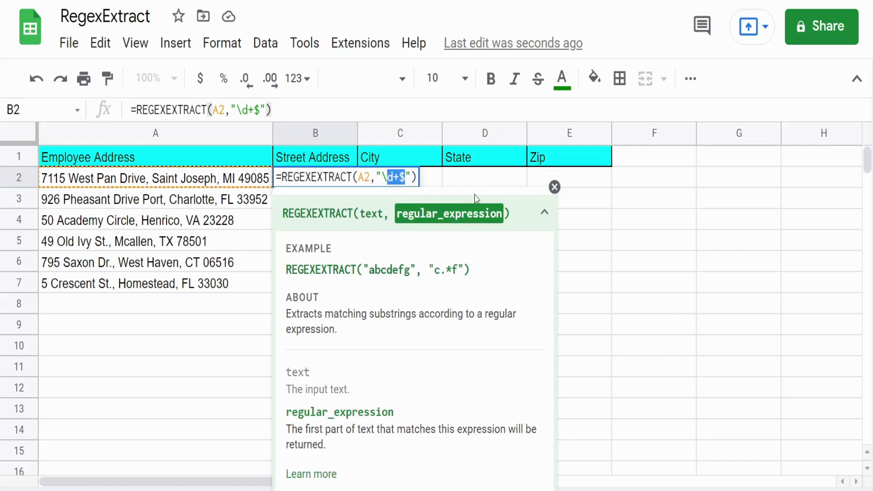
{"action": "type", "text": "D"}
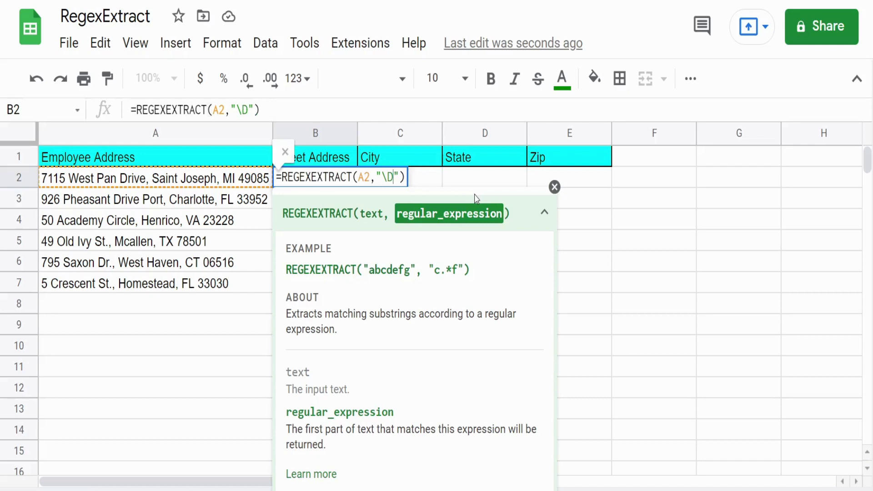
{"action": "key", "text": "Return"}
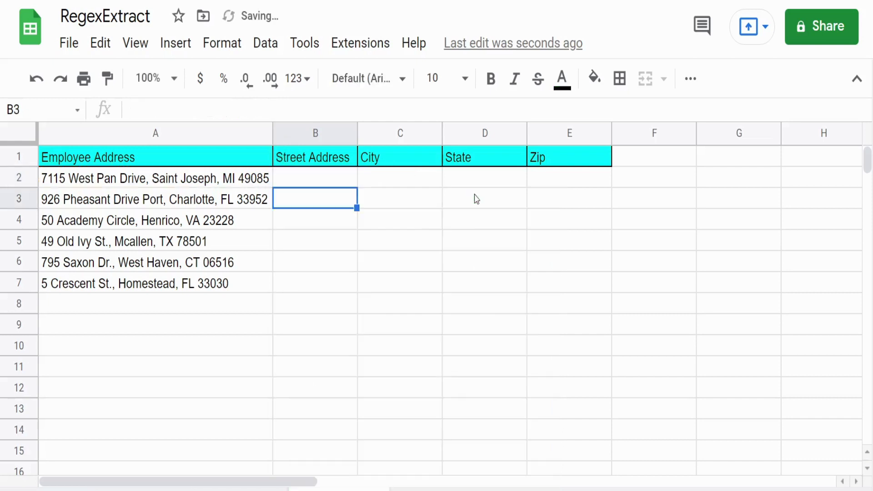
- Extend B2's pattern to \D+, returning 'West Pan Drive, Saint Joseph, MI'
{"action": "key", "text": "Up"}
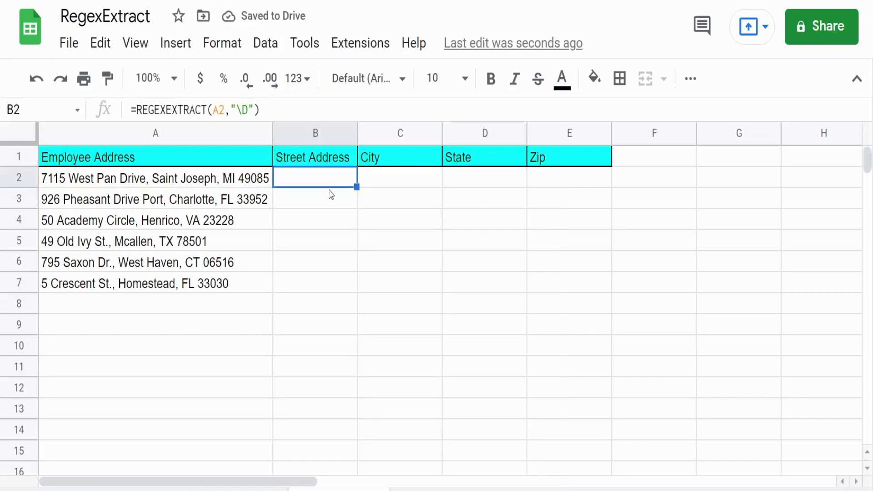
{"action": "key", "text": "F2"}
{"action": "key", "text": "Left"}
{"action": "key", "text": "Left"}
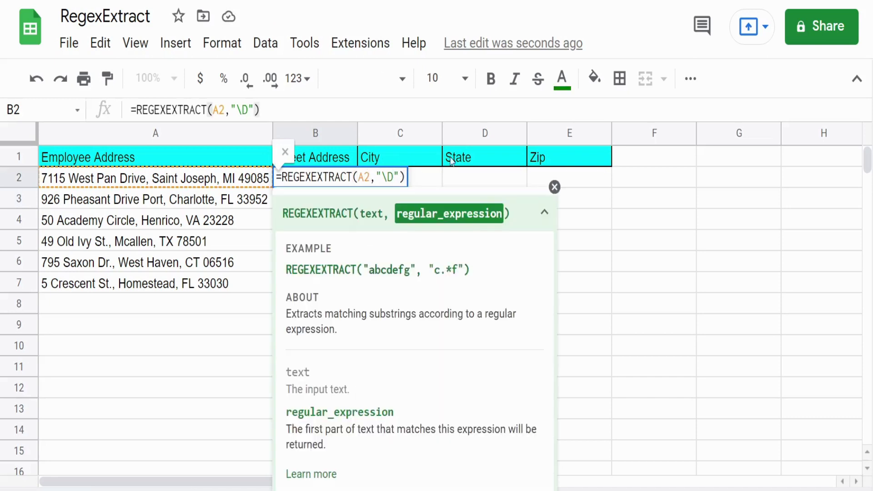
{"action": "type", "text": "+"}
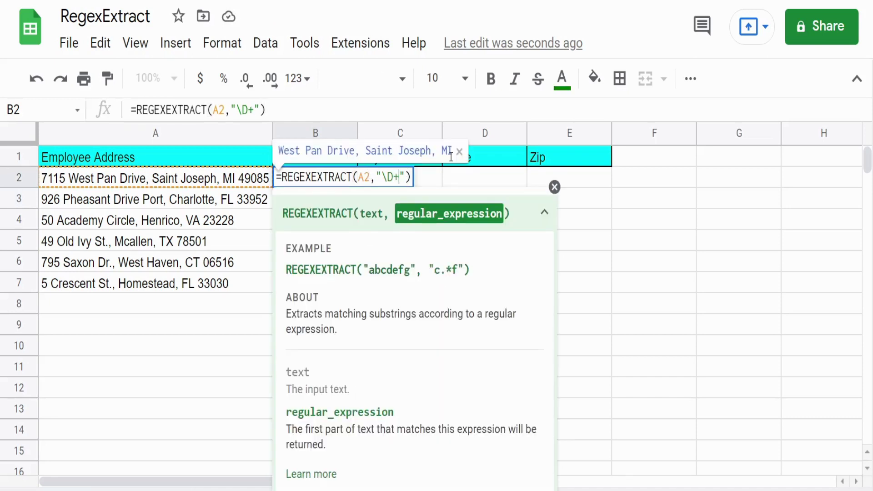
{"action": "key", "text": "Return"}
{"action": "key", "text": "Up"}
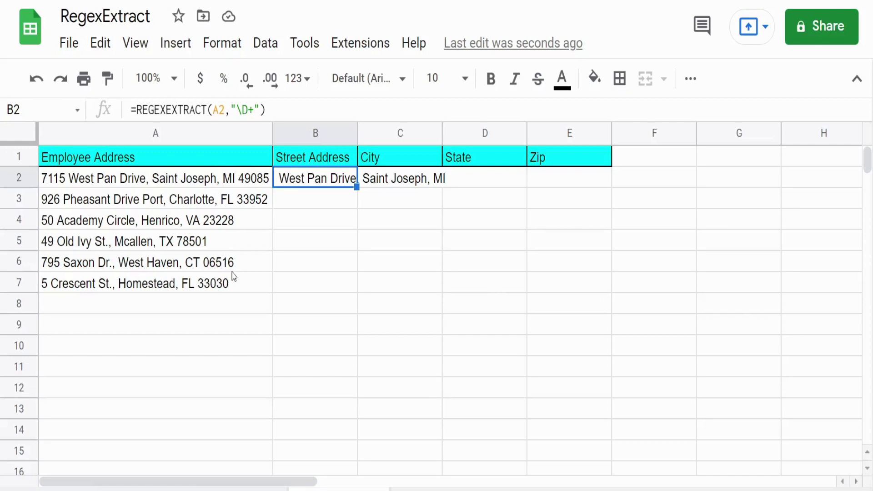
- Clear the test formula from B2
{"action": "left_click_drag", "start_coordinate": [338, 138], "coordinate": [533, 134]}
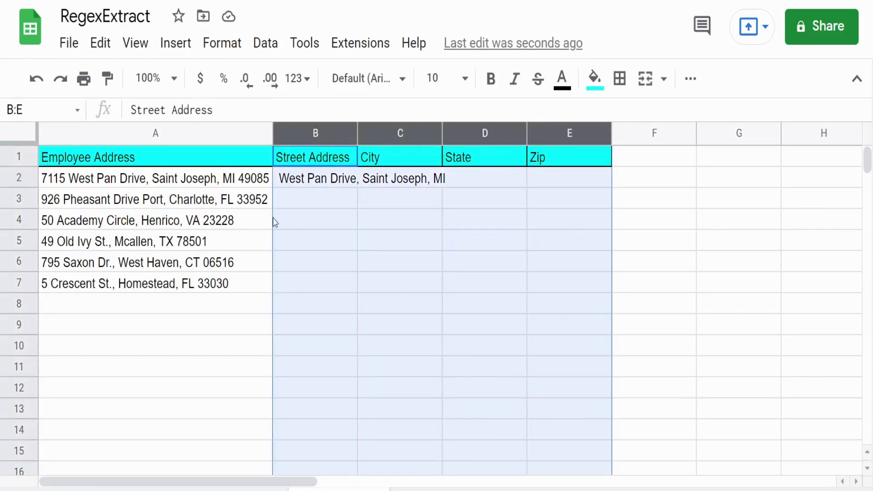
{"action": "left_click", "coordinate": [306, 182]}
{"action": "key", "text": "Delete"}
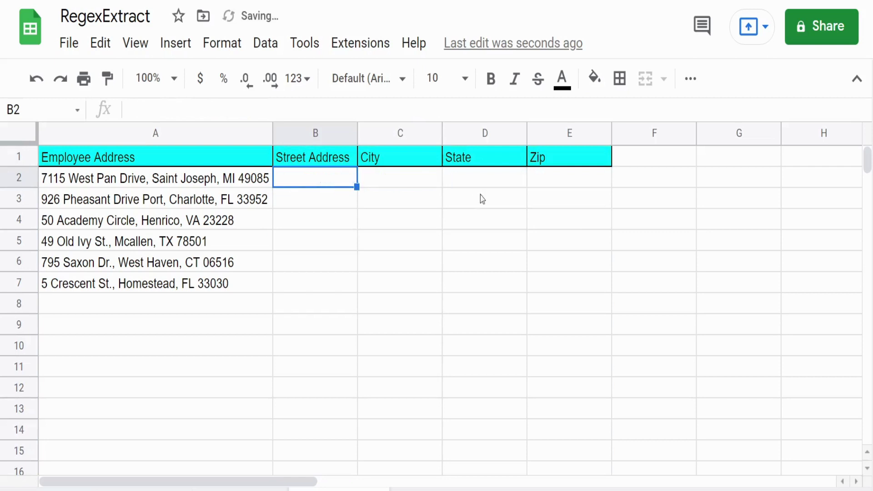
- Enter =REGEXEXTRACT(A2,"\d+$") in E2 and accept the autofill for all zip rows
{"action": "left_click", "coordinate": [577, 176]}
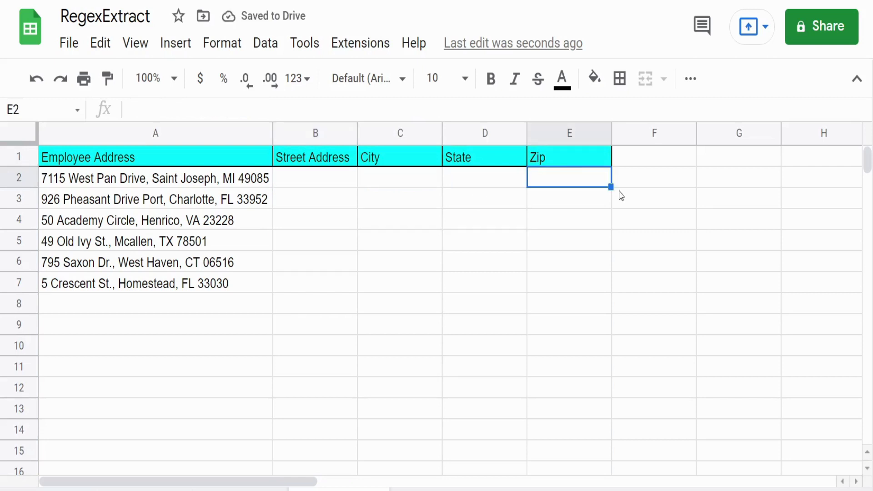
{"action": "type", "text": "="}
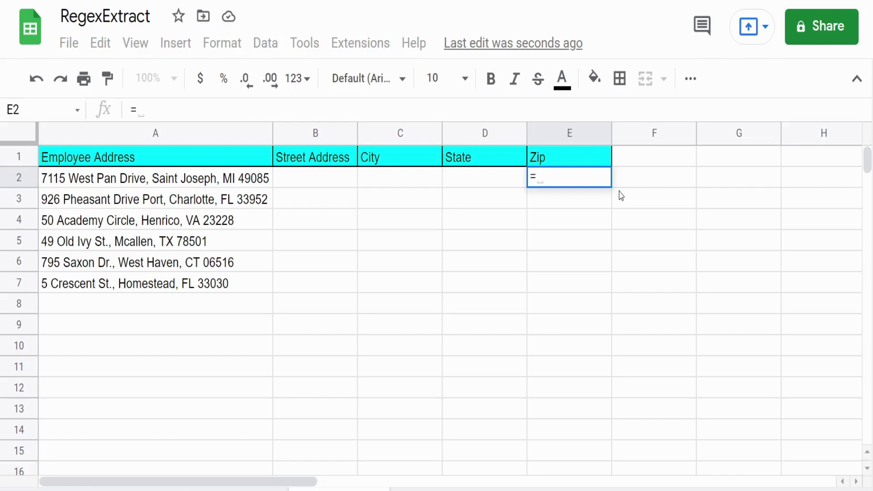
{"action": "type", "text": "Re"}
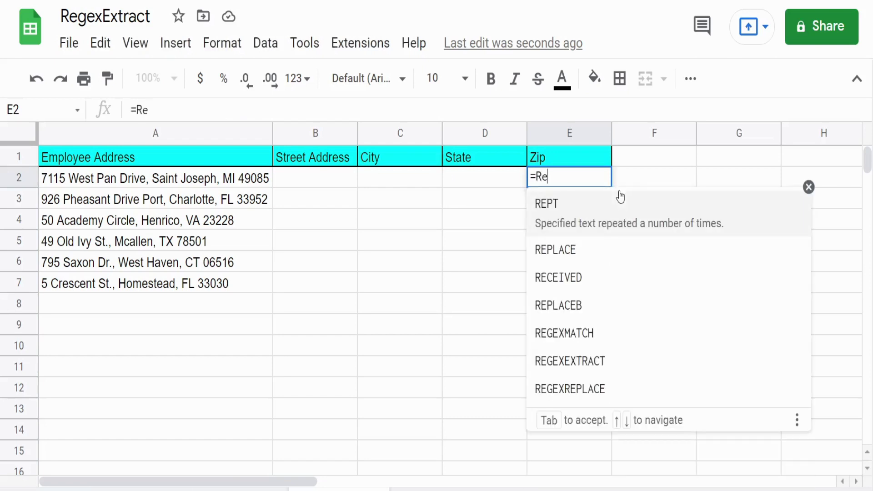
{"action": "key", "text": "Down"}
{"action": "key", "text": "Down"}
{"action": "key", "text": "Down"}
{"action": "key", "text": "Down"}
{"action": "key", "text": "Down"}
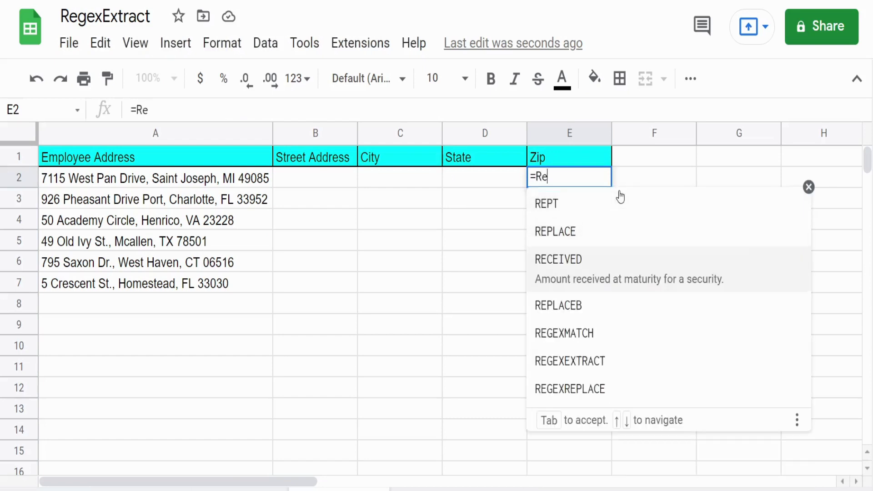
{"action": "key", "text": "Tab"}
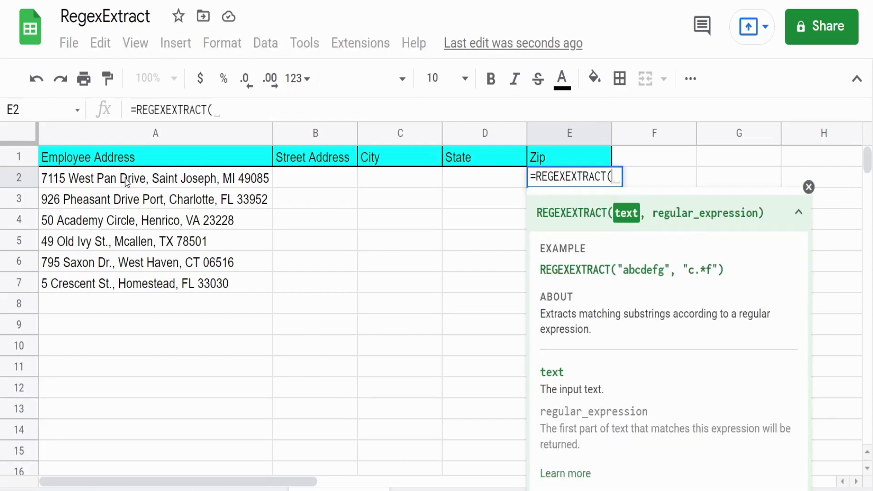
{"action": "left_click", "coordinate": [126, 182]}
{"action": "type", "text": ","}
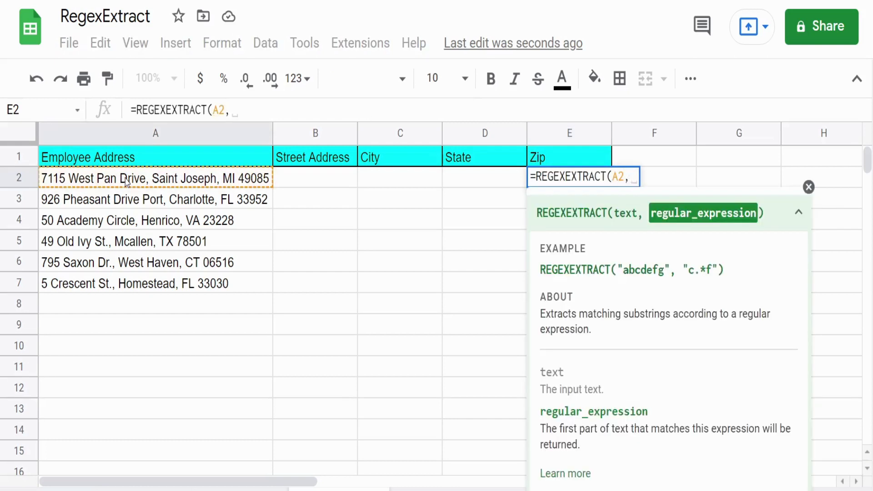
{"action": "type", "text": "\""}
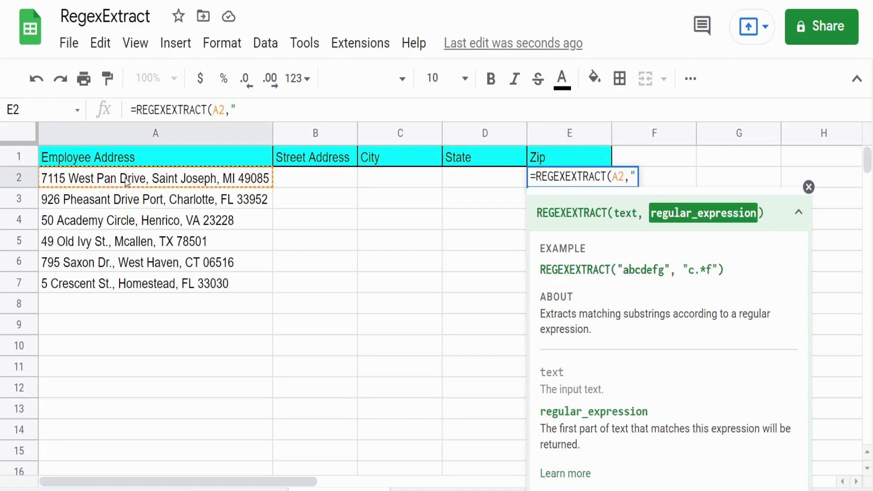
{"action": "type", "text": "\\d"}
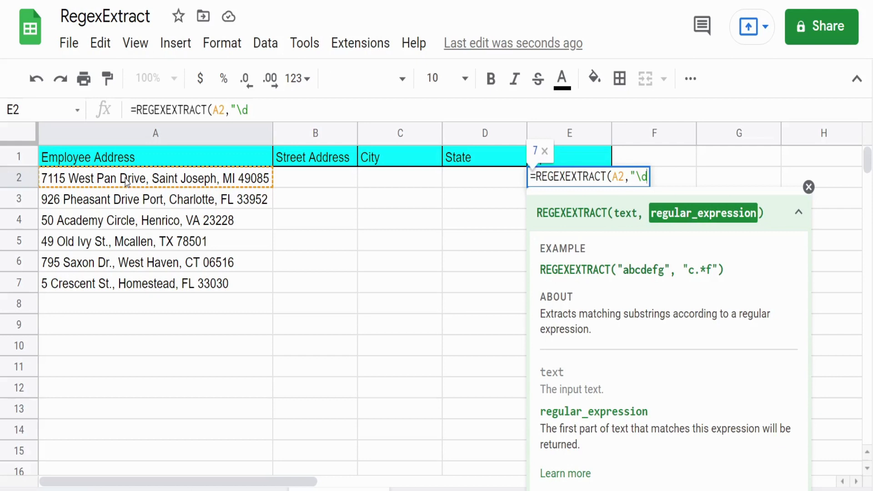
{"action": "type", "text": "+"}
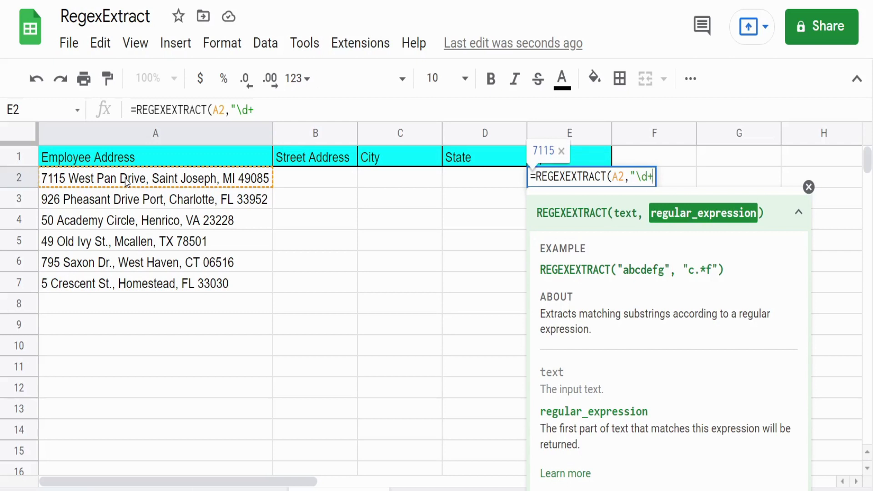
{"action": "type", "text": "$"}
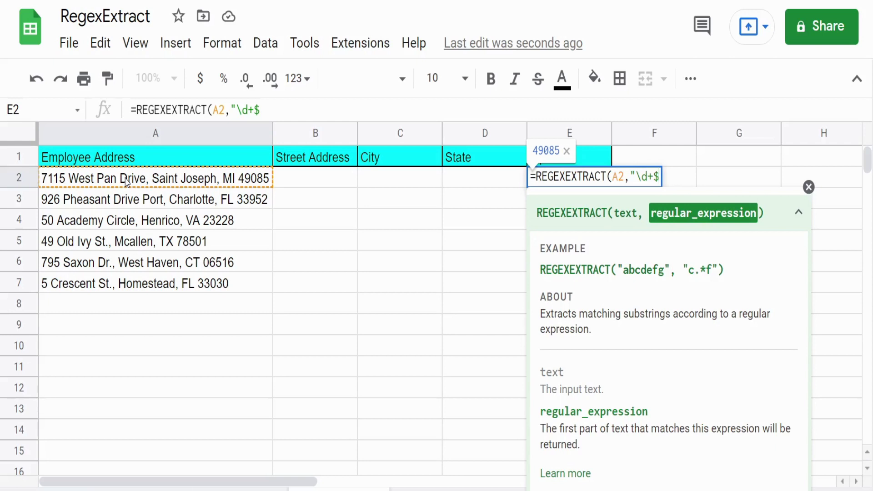
{"action": "type", "text": "\""}
{"action": "key", "text": "Return"}
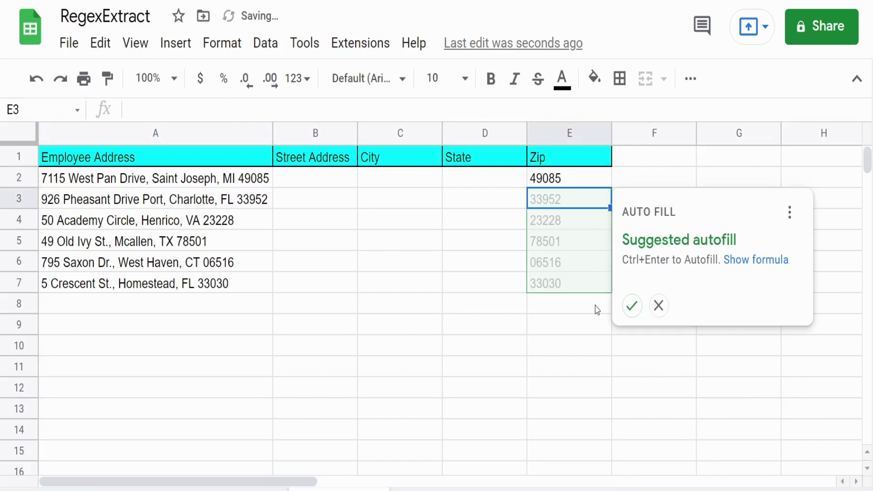
{"action": "left_click", "coordinate": [632, 307]}
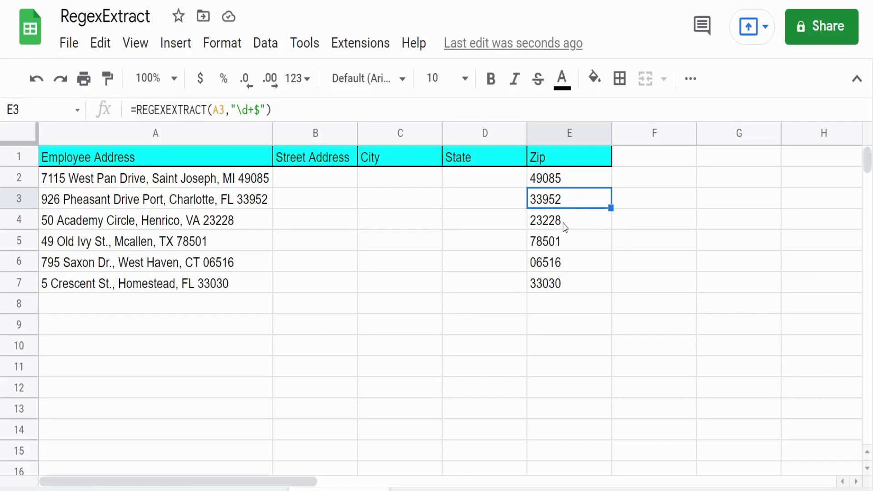
- Enter =REGEXEXTRACT(A2,"\w+") in the State cell D2
{"action": "left_click", "coordinate": [477, 182]}
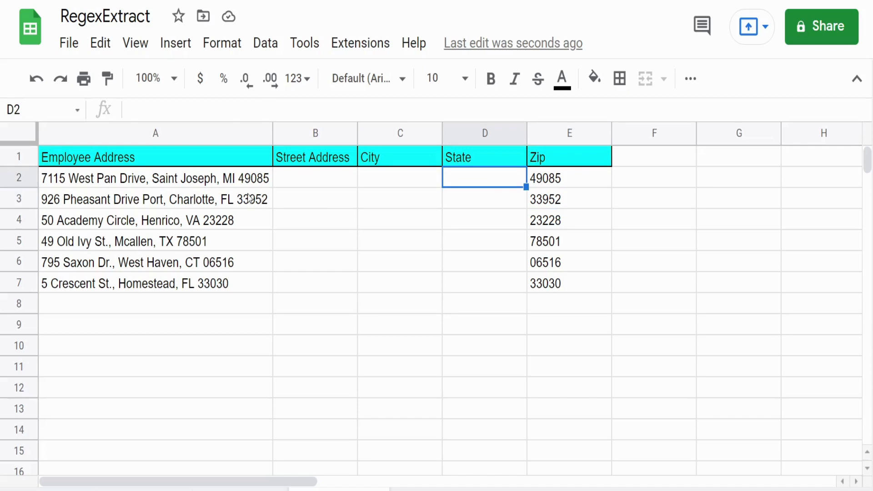
{"action": "type", "text": "="}
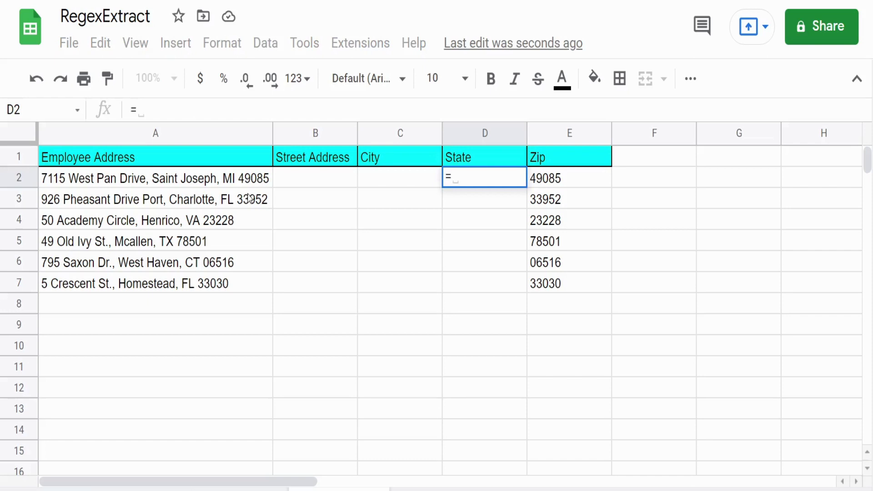
{"action": "type", "text": "Re"}
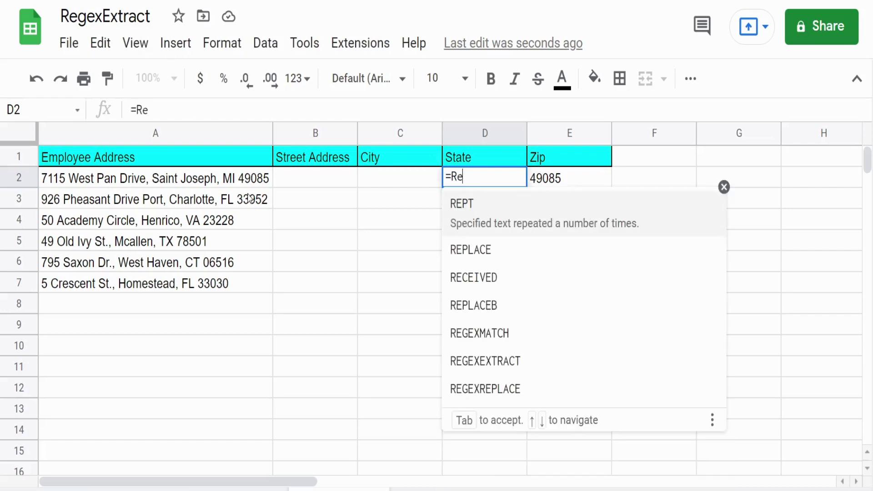
{"action": "key", "text": "Down"}
{"action": "key", "text": "Down"}
{"action": "key", "text": "Down"}
{"action": "key", "text": "Down"}
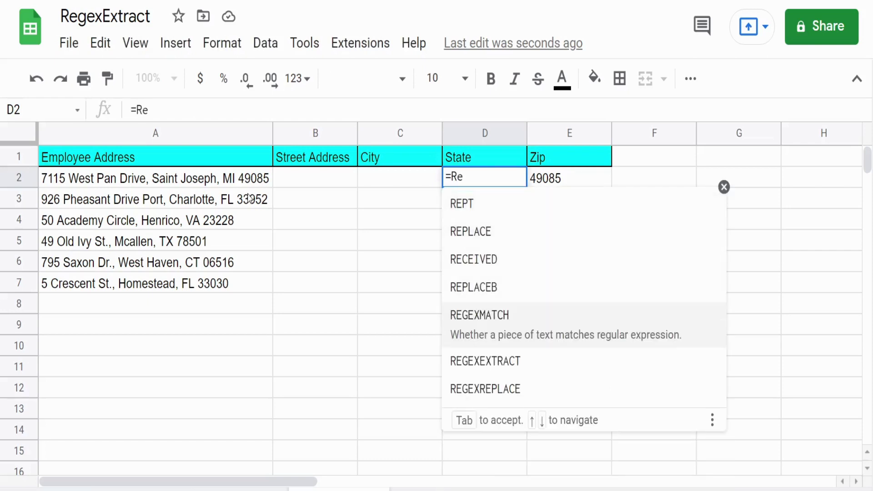
{"action": "key", "text": "Down"}
{"action": "key", "text": "Tab"}
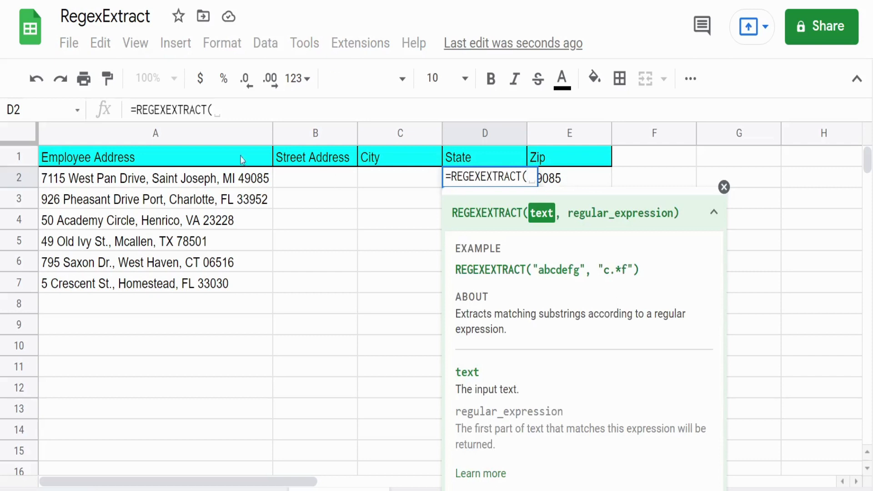
{"action": "left_click", "coordinate": [135, 176]}
{"action": "type", "text": ","}
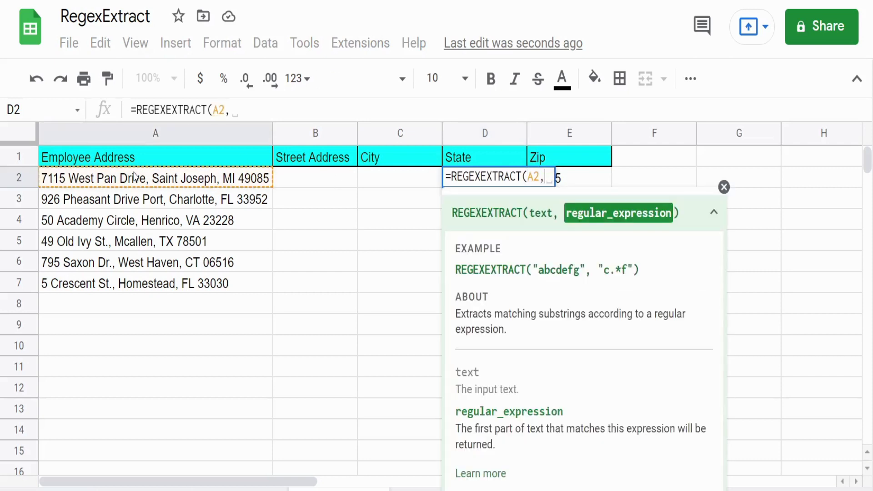
{"action": "type", "text": " \""}
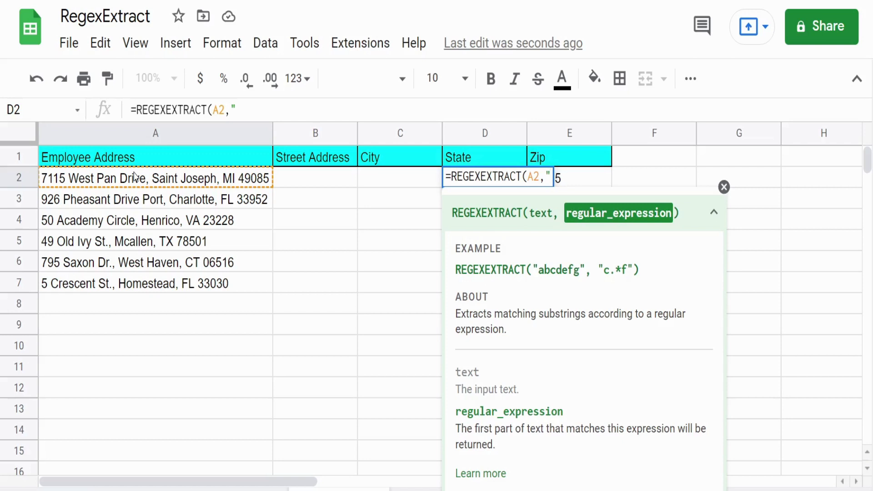
{"action": "type", "text": "\\w"}
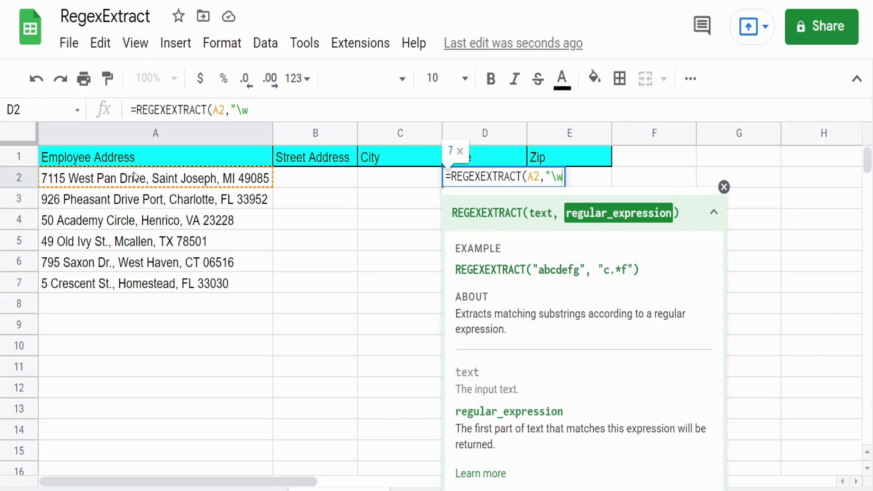
{"action": "type", "text": "+"}
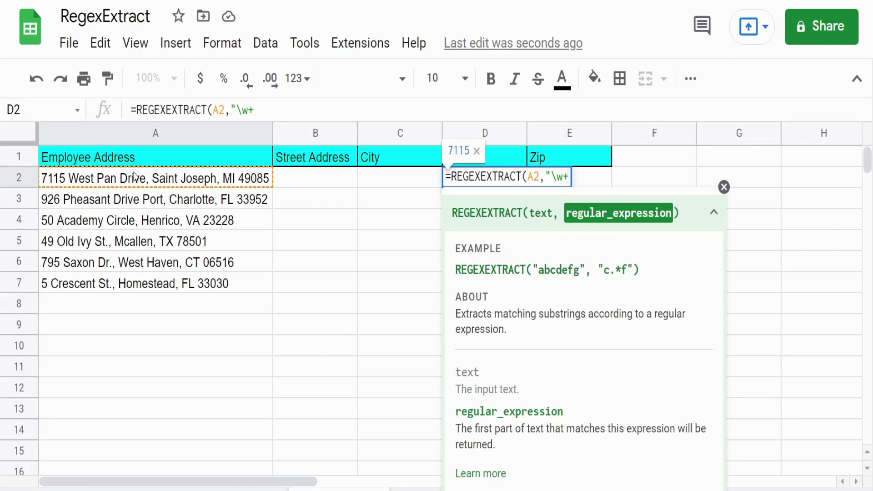
{"action": "type", "text": "\")"}
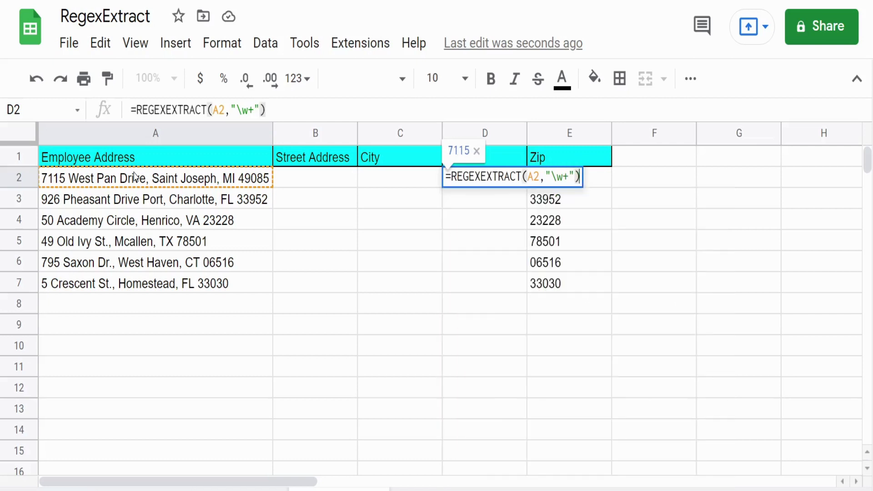
{"action": "key", "text": "Return"}
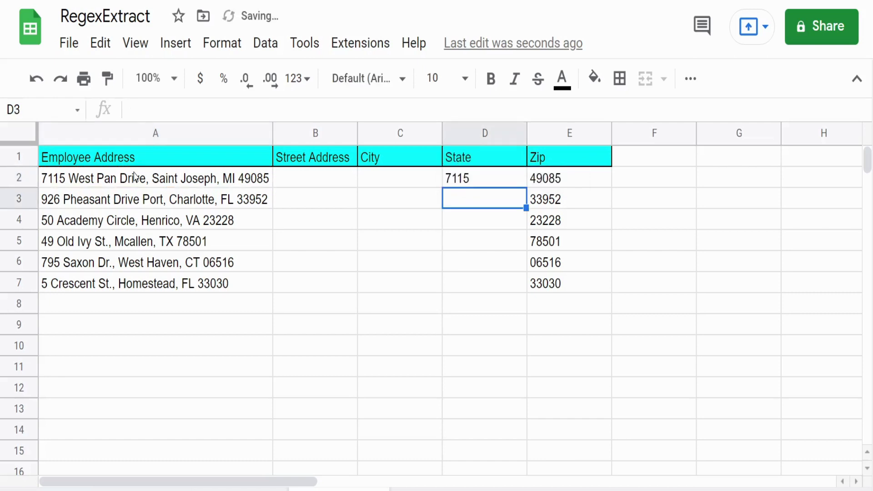
- Add an end anchor to D2's pattern, making it "\w+$"
{"action": "key", "text": "Up"}
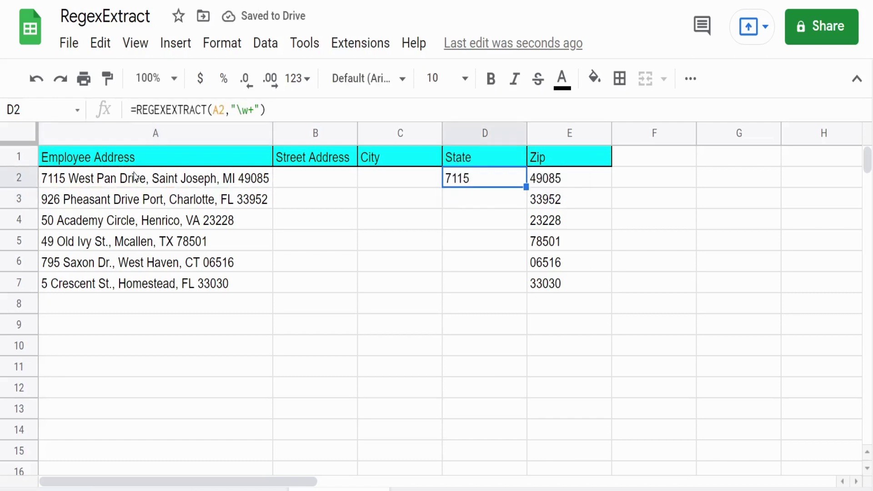
{"action": "key", "text": "Return"}
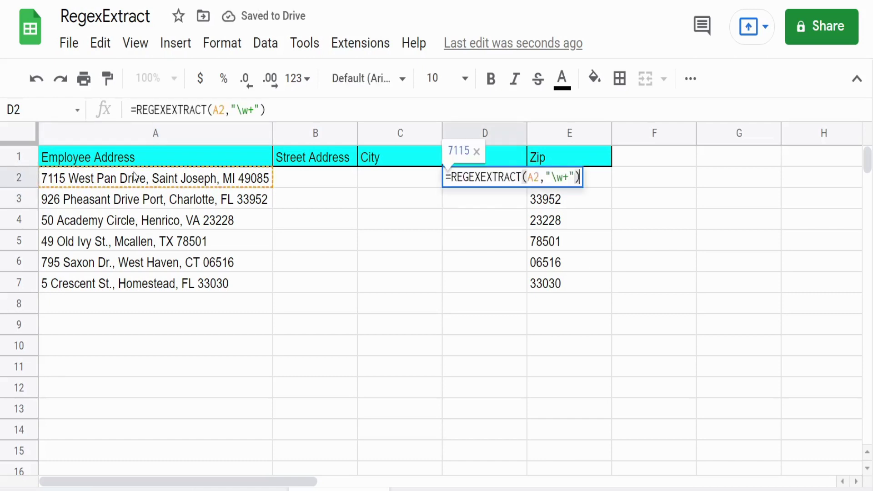
{"action": "left_click", "coordinate": [568, 177]}
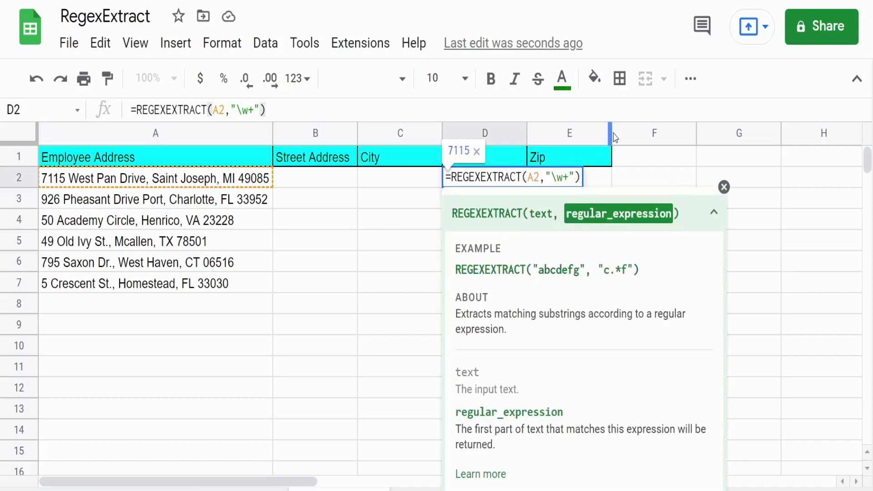
{"action": "type", "text": "$"}
{"action": "key", "text": "Return"}
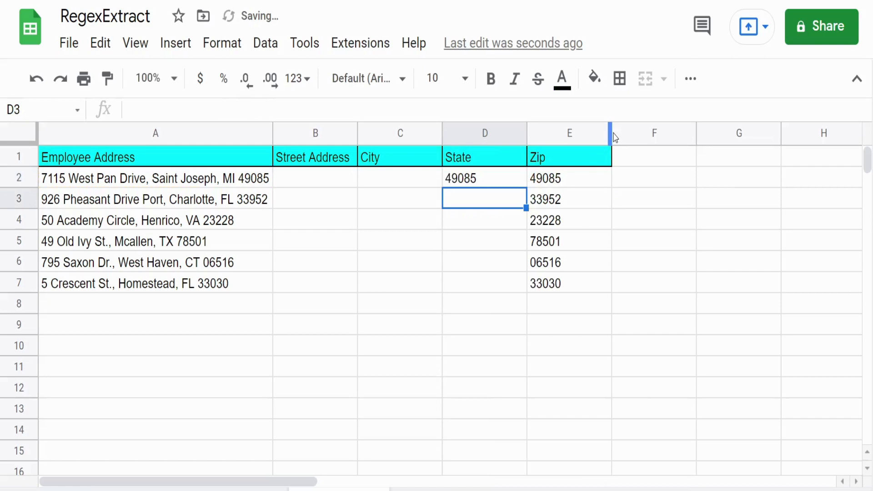
- Rework D2's pattern into a capture group, "(\w+)"
{"action": "key", "text": "Up"}
{"action": "key", "text": "Return"}
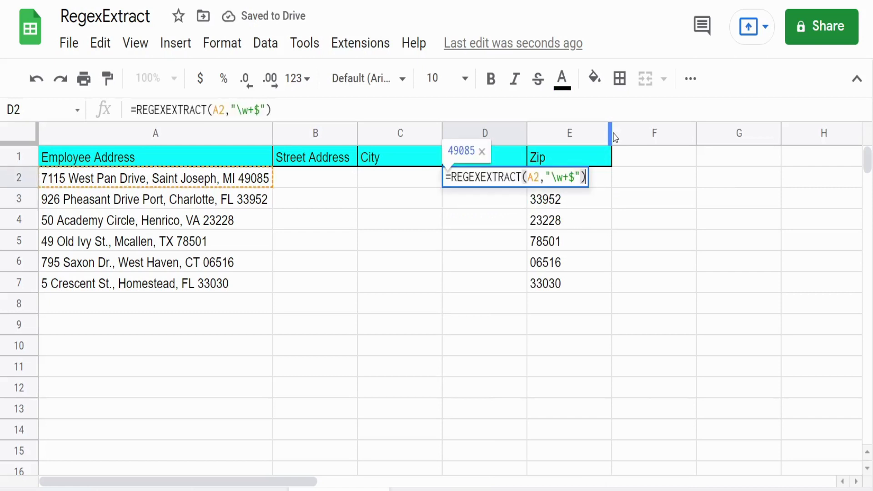
{"action": "left_click", "coordinate": [573, 175]}
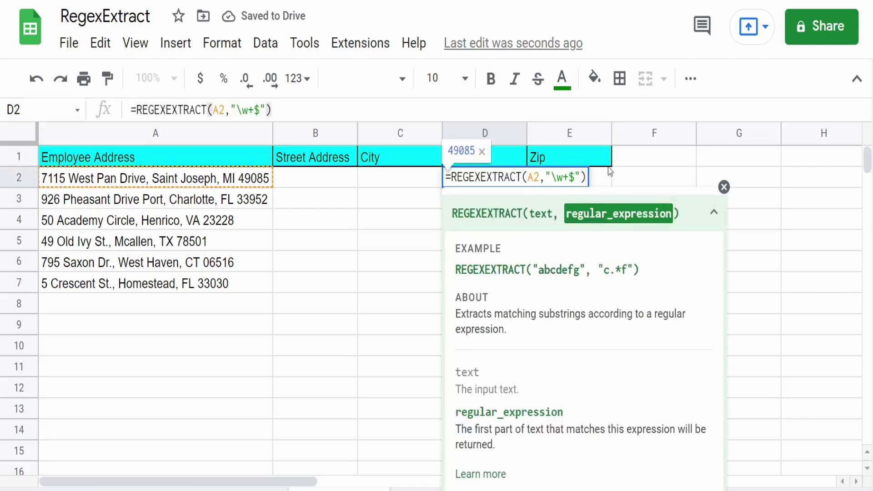
{"action": "key", "text": "BackSpace"}
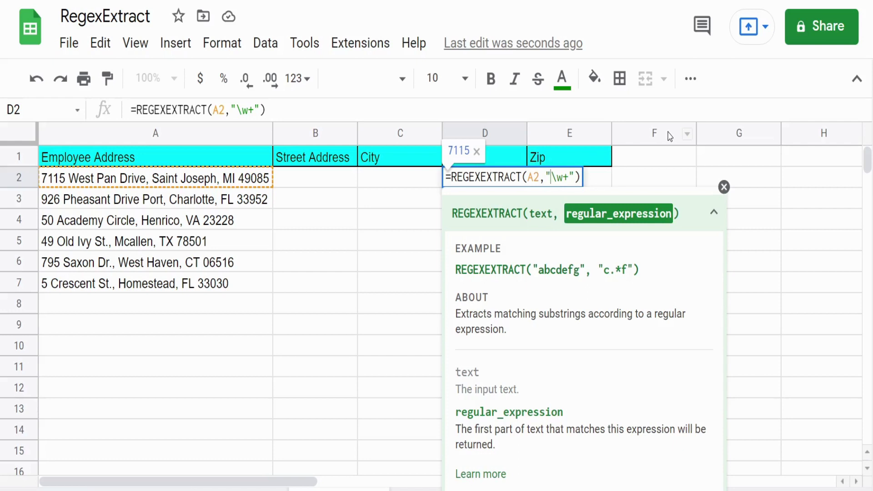
{"action": "type", "text": "(\\w+"}
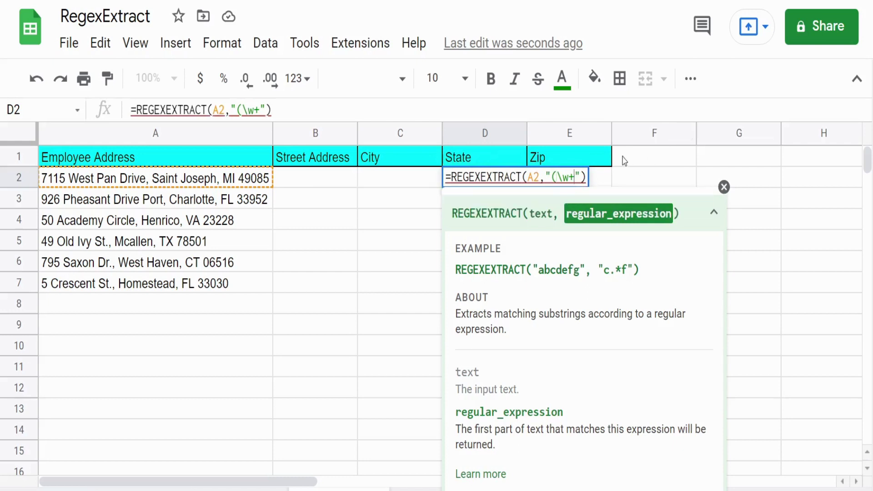
{"action": "type", "text": ")"}
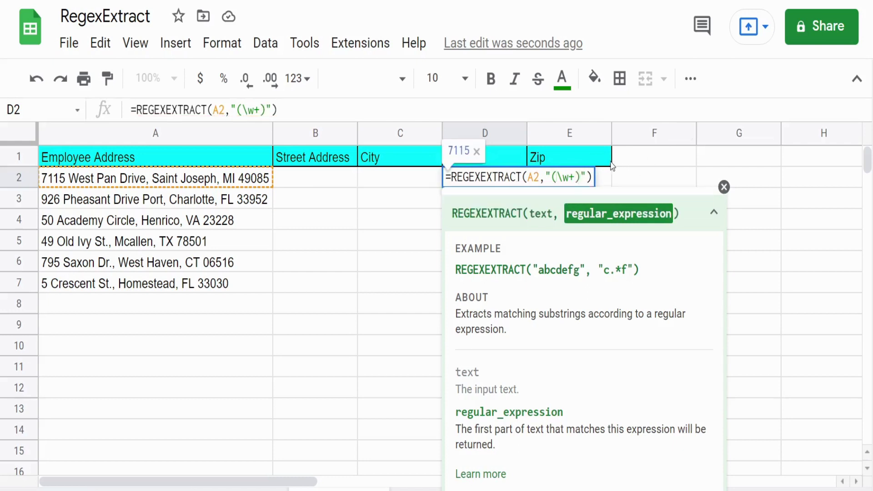
{"action": "left_click_drag", "start_coordinate": [581, 178], "coordinate": [551, 177]}
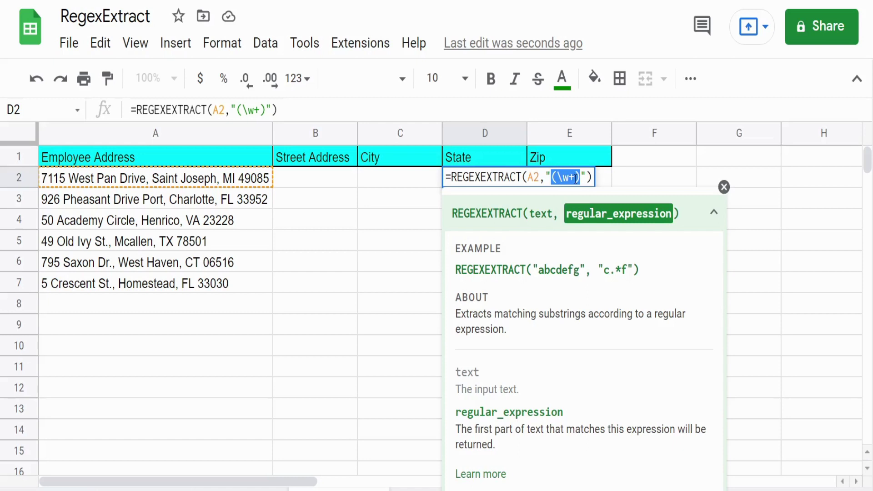
{"action": "left_click", "coordinate": [576, 178]}
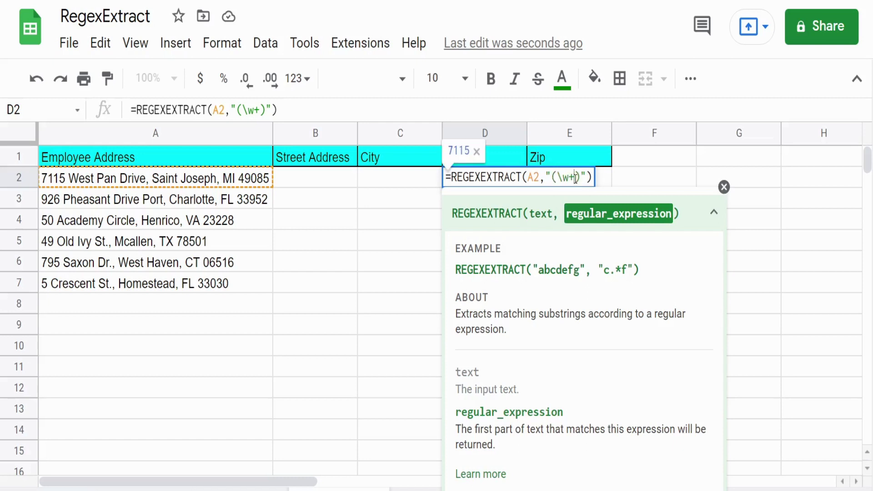
{"action": "left_click", "coordinate": [551, 178]}
{"action": "left_click_drag", "start_coordinate": [580, 176], "coordinate": [559, 176]}
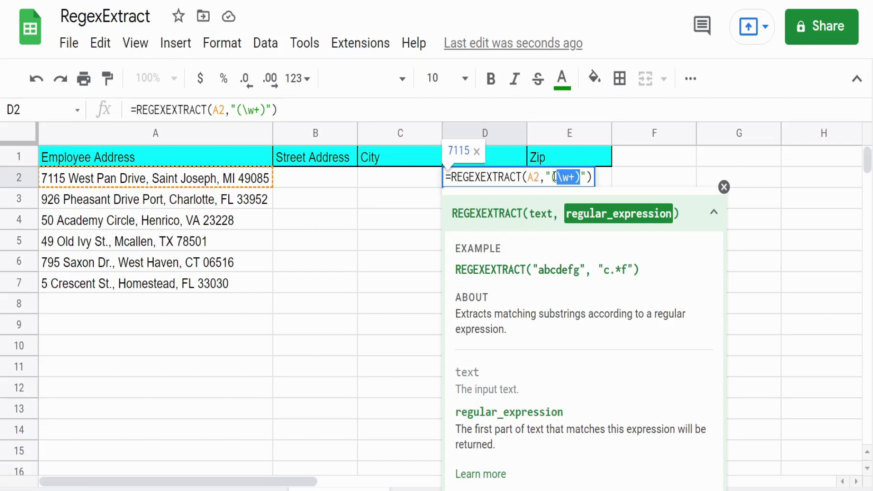
{"action": "left_click", "coordinate": [552, 177]}
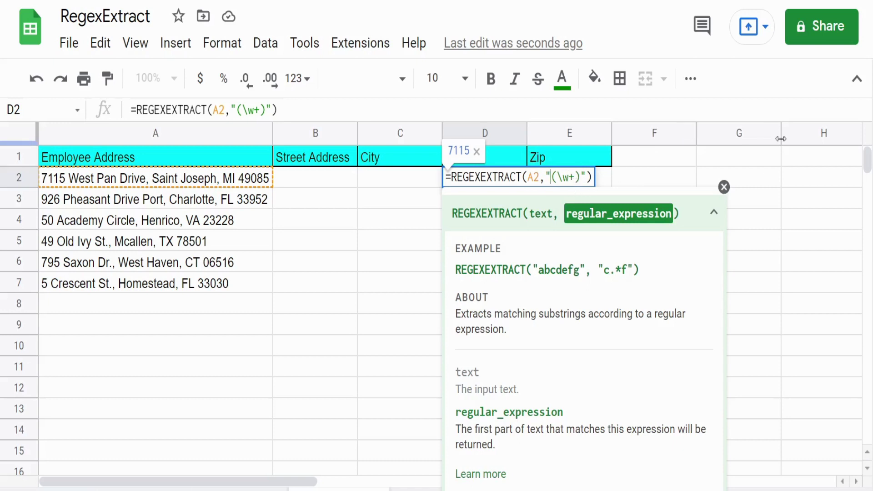
- Finish D2's capture-group pattern, removing the stray space, so it returns the state code
{"action": "type", "text": ","}
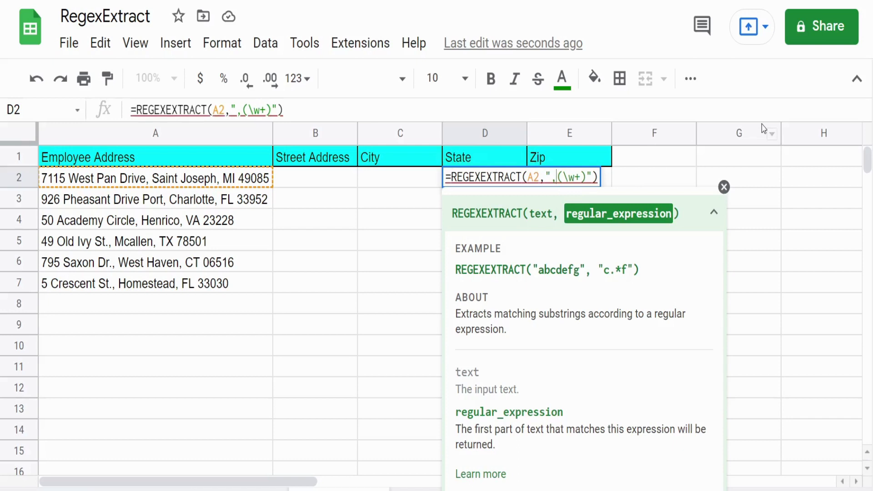
{"action": "type", "text": "."}
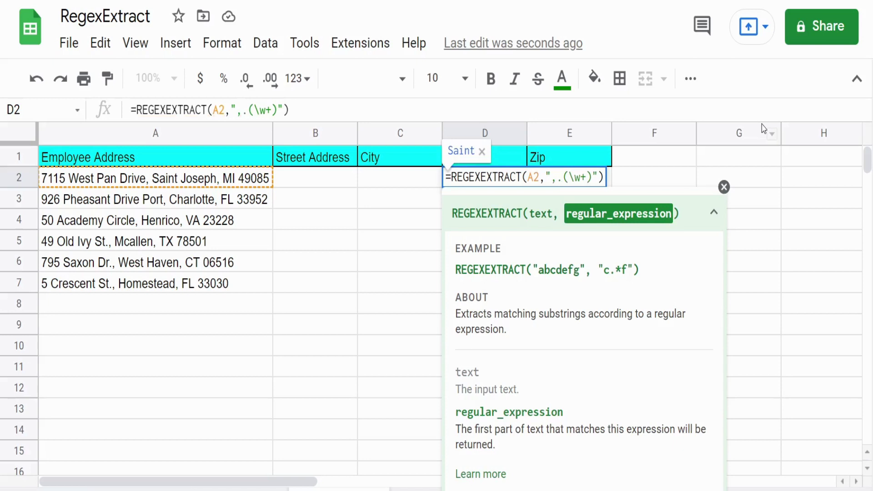
{"action": "type", "text": "+"}
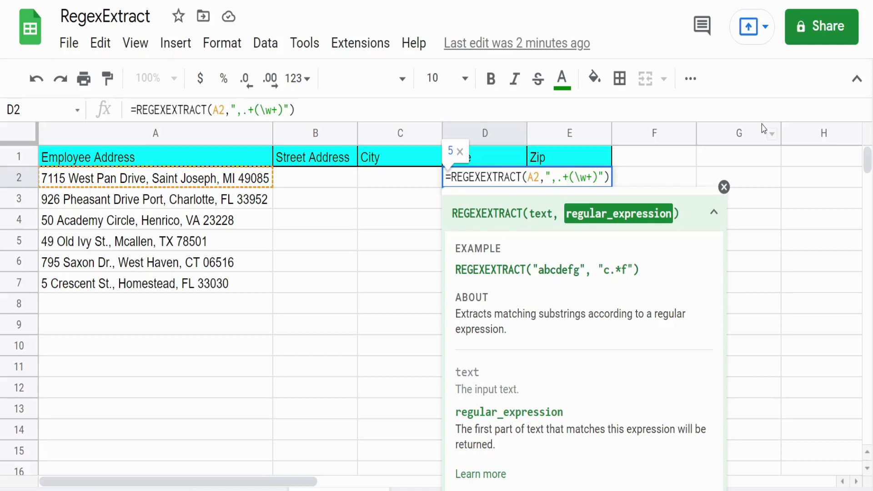
{"action": "type", "text": ","}
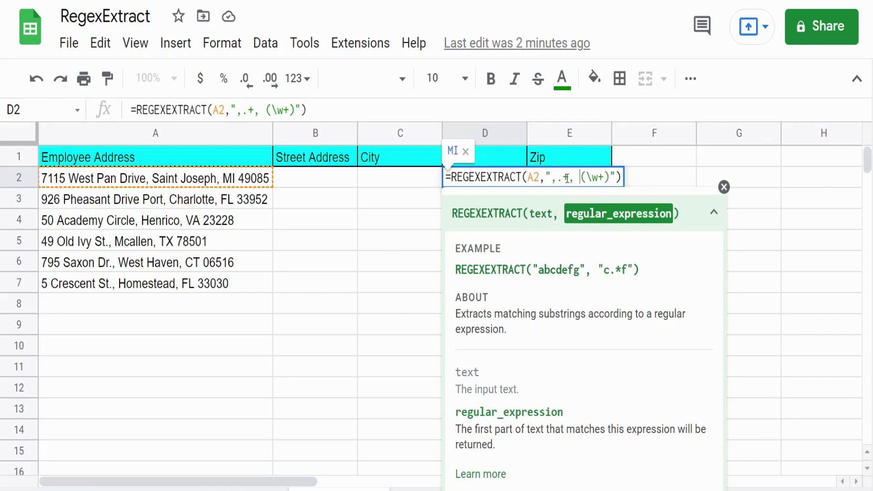
{"action": "key", "text": "BackSpace"}
{"action": "left_click_drag", "start_coordinate": [580, 178], "coordinate": [609, 178]}
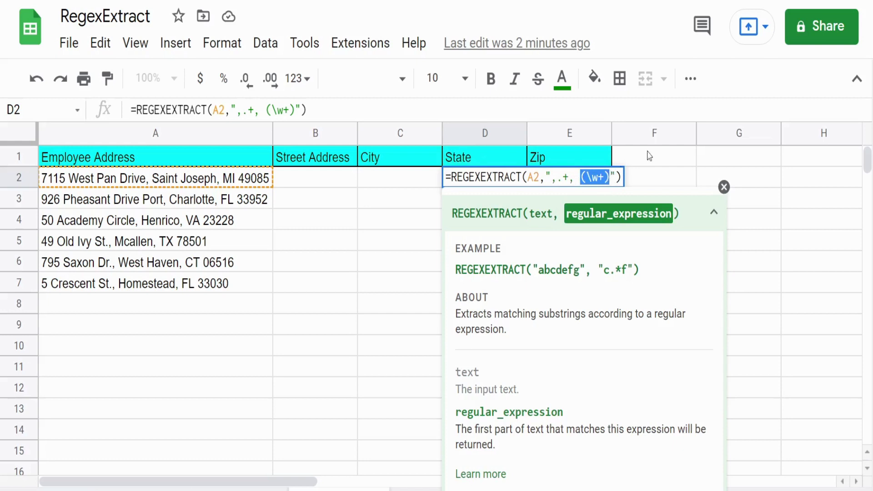
{"action": "key", "text": "Return"}
- Fill the state formula down to D7, giving MI, FL, VA, TX, CT, FL
{"action": "left_click", "coordinate": [497, 178]}
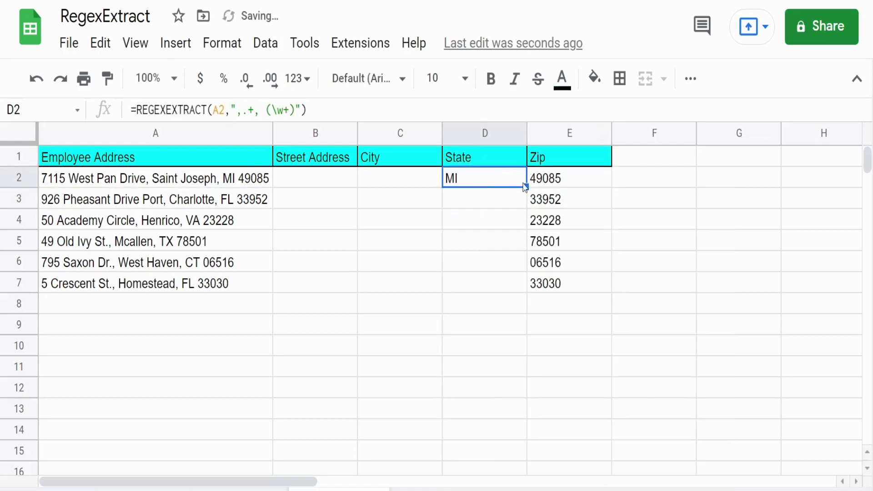
{"action": "left_click_drag", "start_coordinate": [526, 187], "coordinate": [526, 286]}
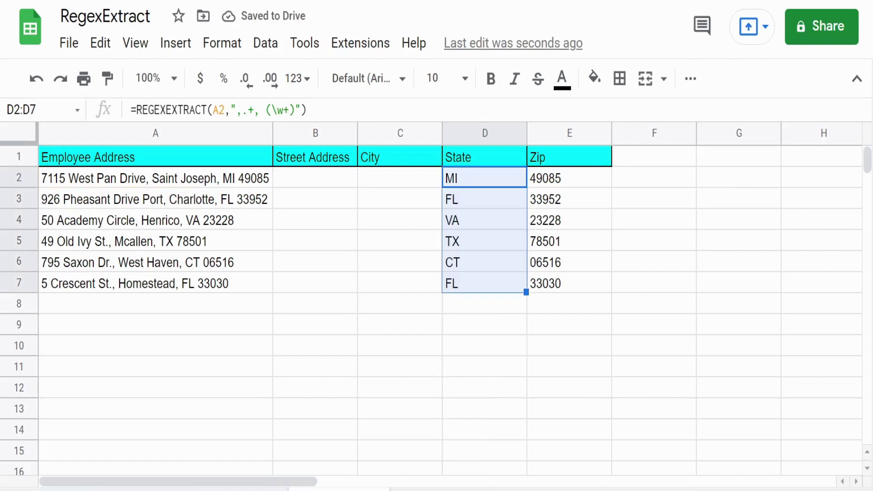
{"action": "key", "text": "Left"}
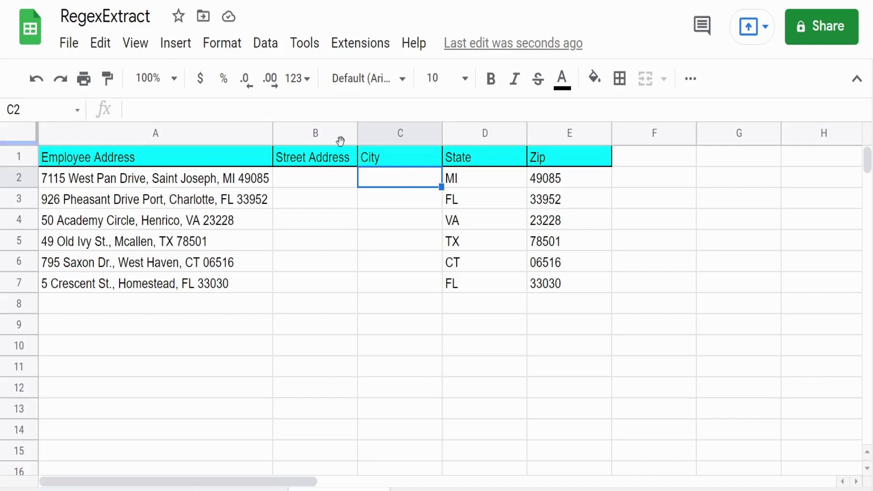
- Enter =REGEXEXTRACT(A2,", (.+),") in C2 and accept the autofill for all city rows
{"action": "left_click", "coordinate": [379, 176]}
{"action": "type", "text": "=re"}
{"action": "key", "text": "Down"}
{"action": "key", "text": "Down"}
{"action": "key", "text": "Down"}
{"action": "key", "text": "Down"}
{"action": "key", "text": "Down"}
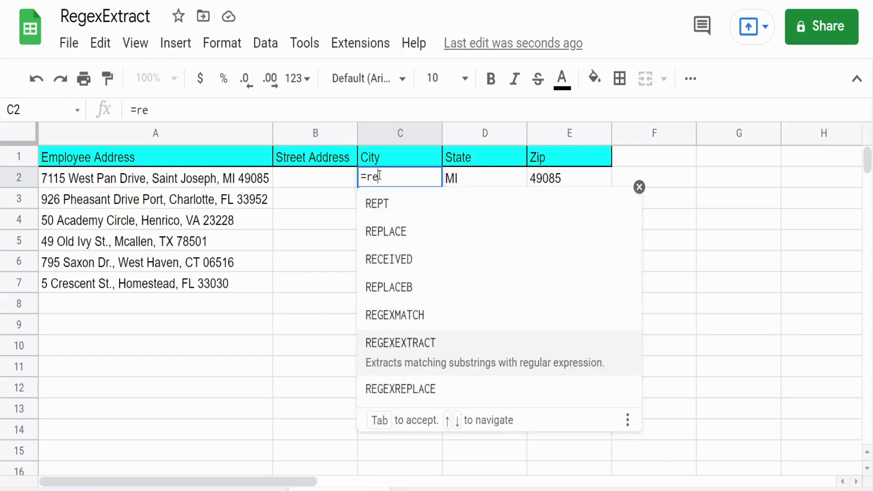
{"action": "key", "text": "Tab"}
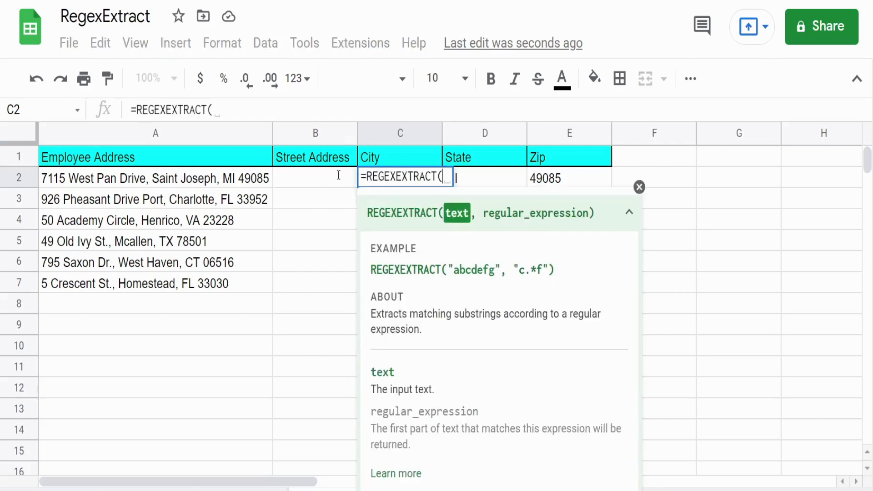
{"action": "left_click", "coordinate": [236, 180]}
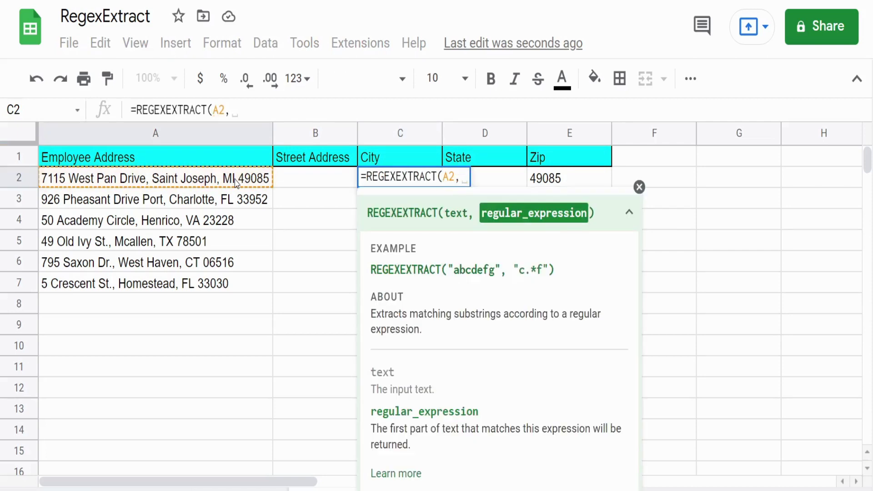
{"action": "type", "text": "\"\""}
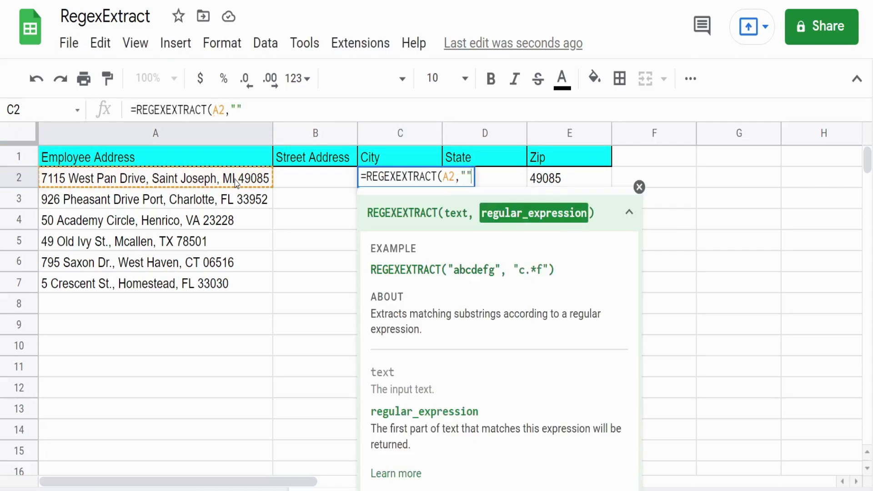
{"action": "key", "text": "Left"}
{"action": "type", "text": ","}
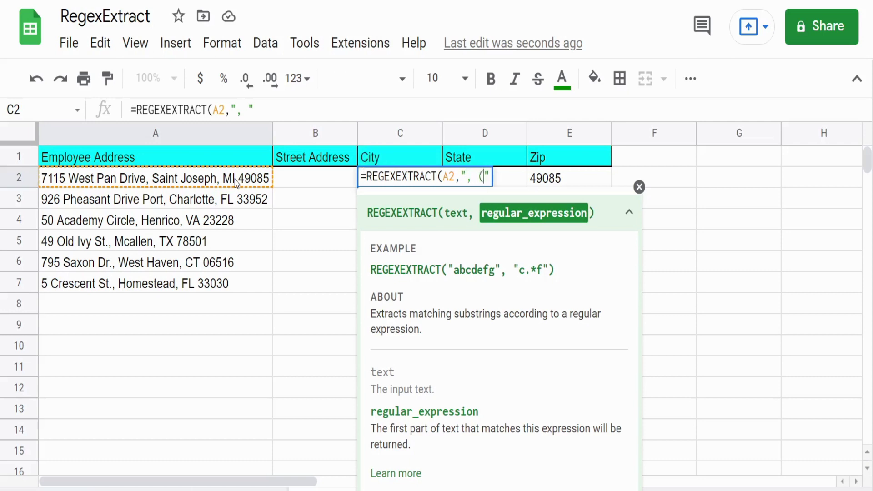
{"action": "type", "text": " (."}
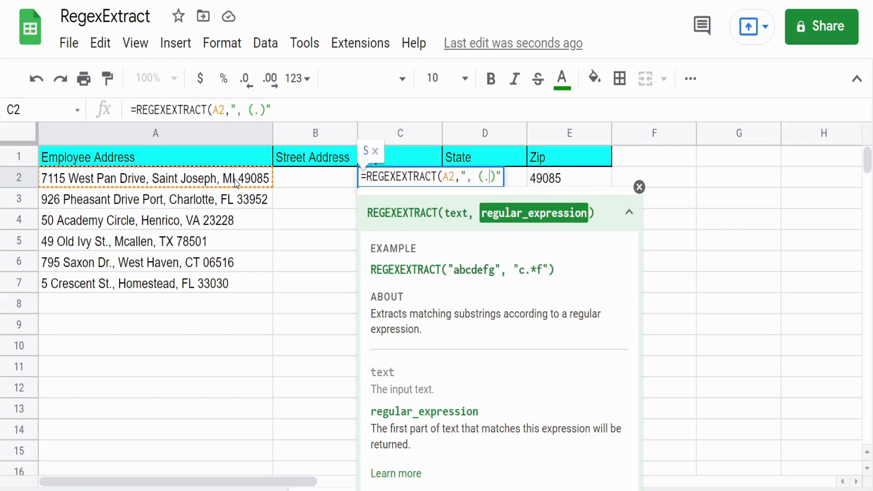
{"action": "type", "text": "+"}
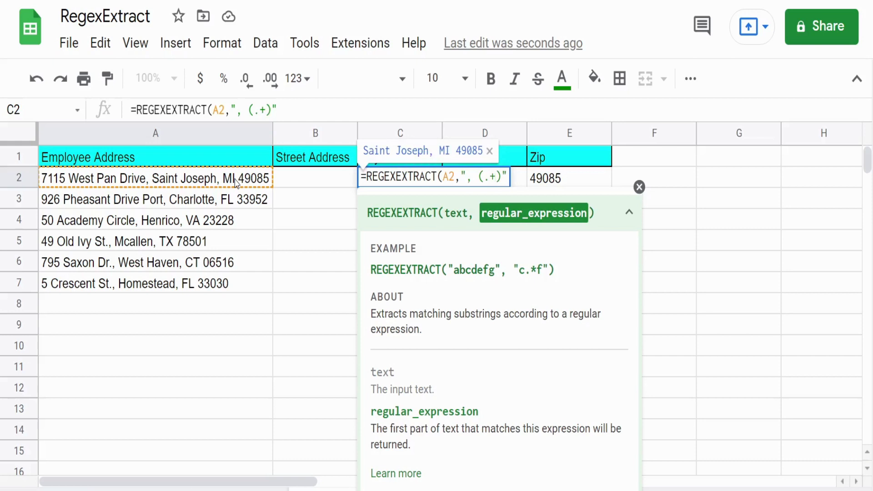
{"action": "left_click", "coordinate": [501, 178]}
{"action": "type", "text": ","}
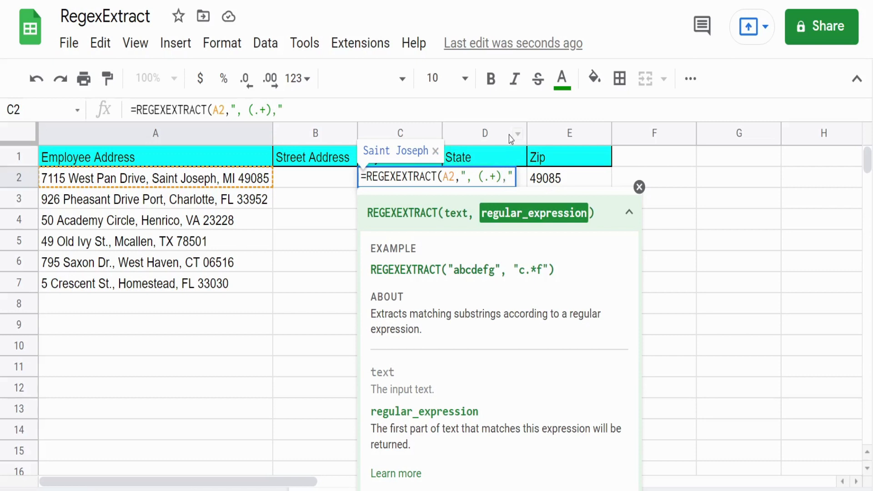
{"action": "key", "text": "Return"}
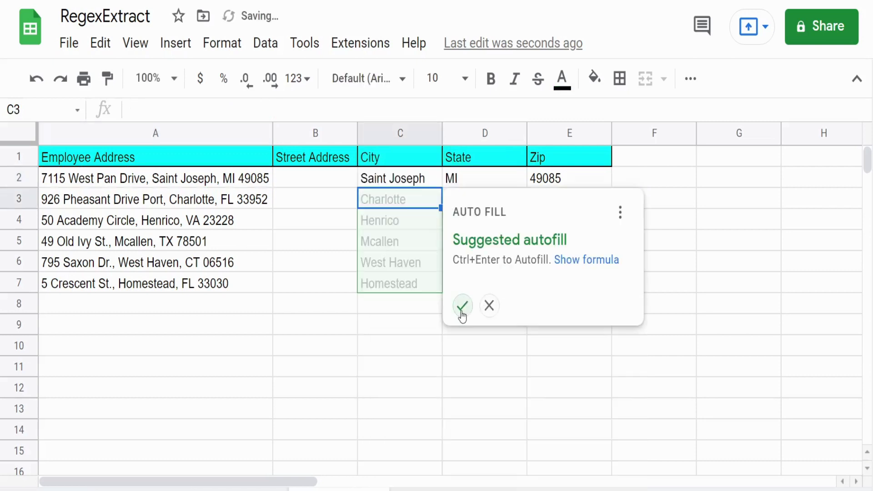
{"action": "left_click", "coordinate": [462, 306]}
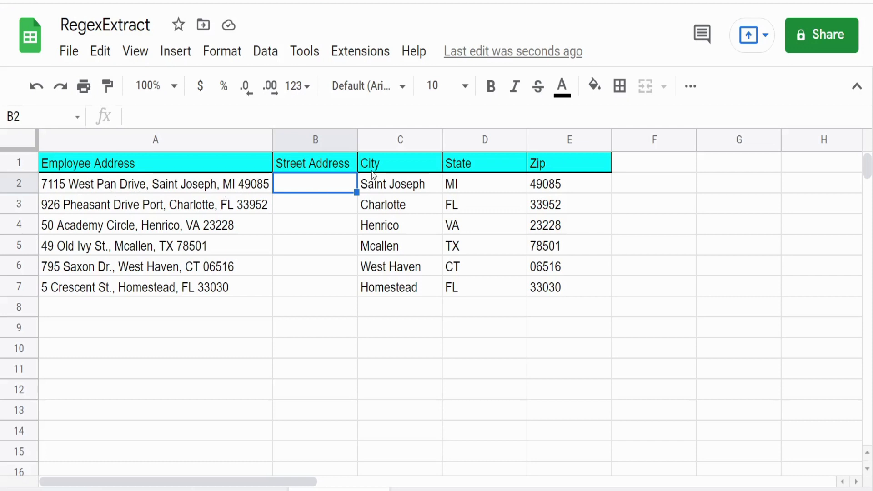
- Enter =REGEXEXTRACT(A2,"(.+),.+,") in B2 to extract the street part of the address
{"action": "double_click", "coordinate": [349, 179]}
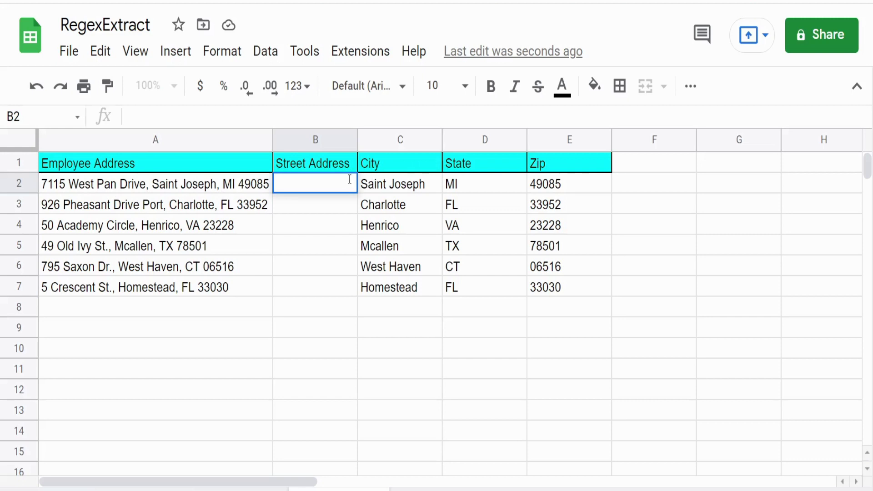
{"action": "type", "text": "=Reg"}
{"action": "key", "text": "Down"}
{"action": "key", "text": "Tab"}
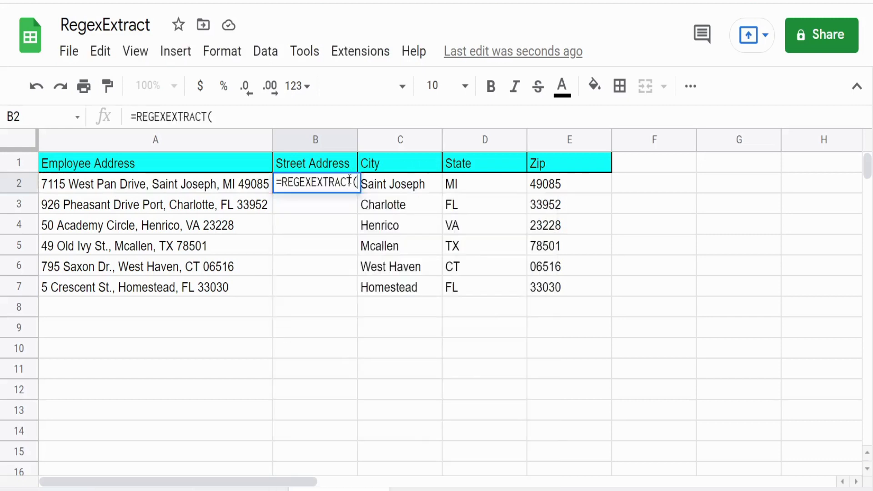
{"action": "left_click", "coordinate": [238, 185]}
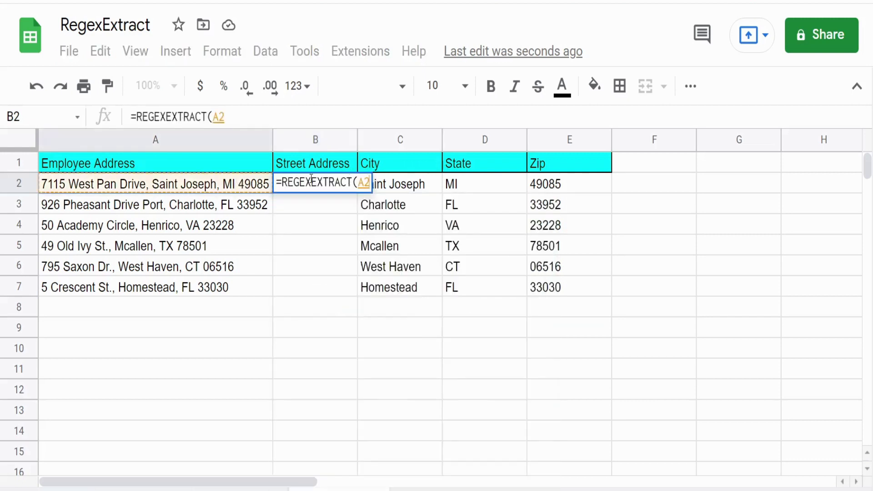
{"action": "type", "text": ",\"\""}
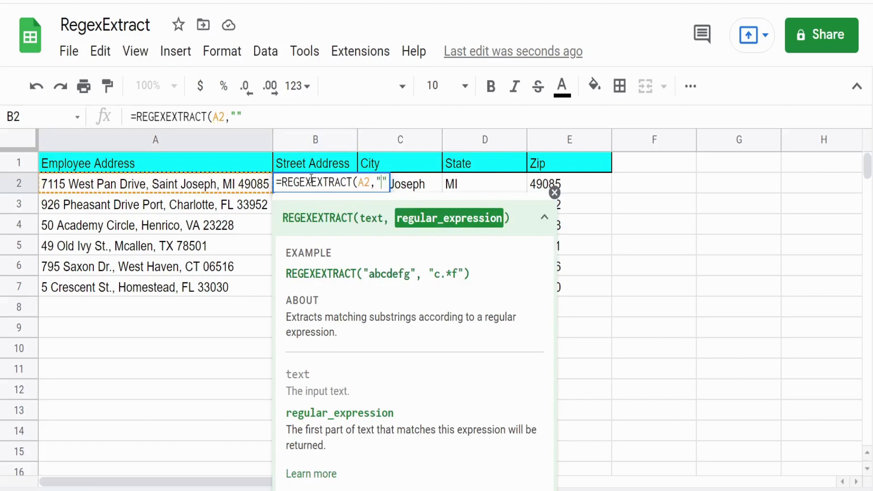
{"action": "type", "text": "()"}
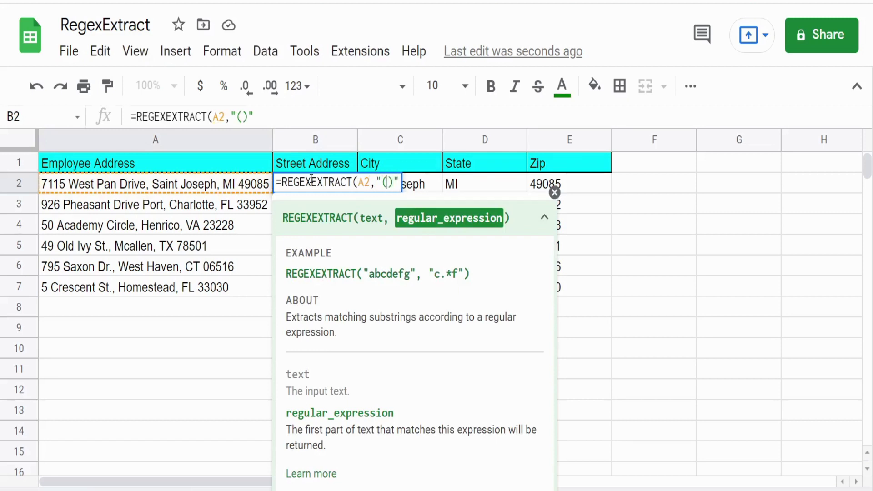
{"action": "key", "text": "Left"}
{"action": "type", "text": "."}
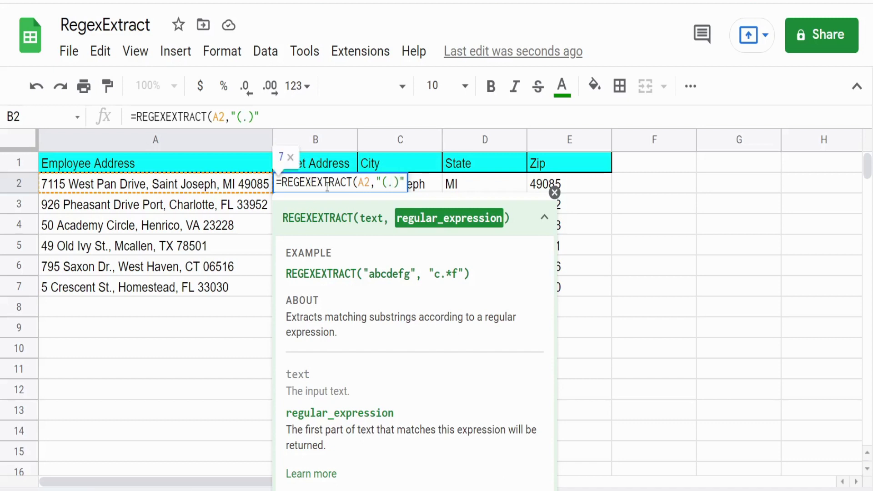
{"action": "type", "text": "+"}
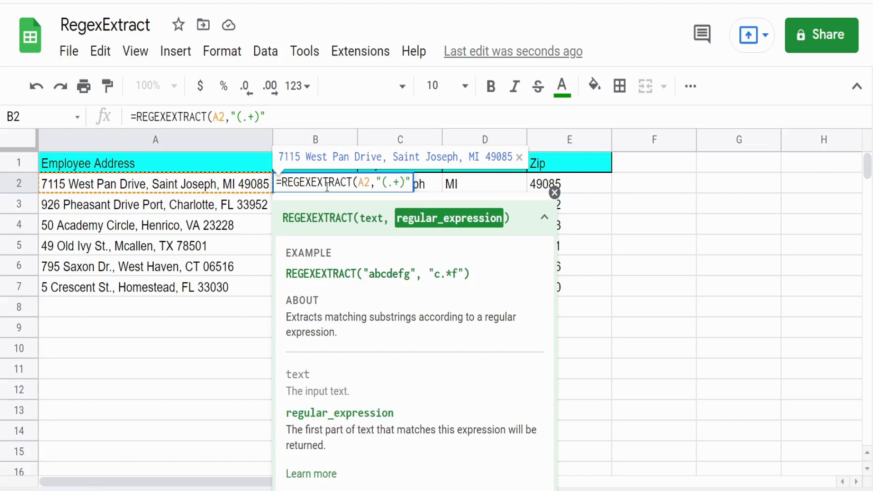
{"action": "type", "text": ","}
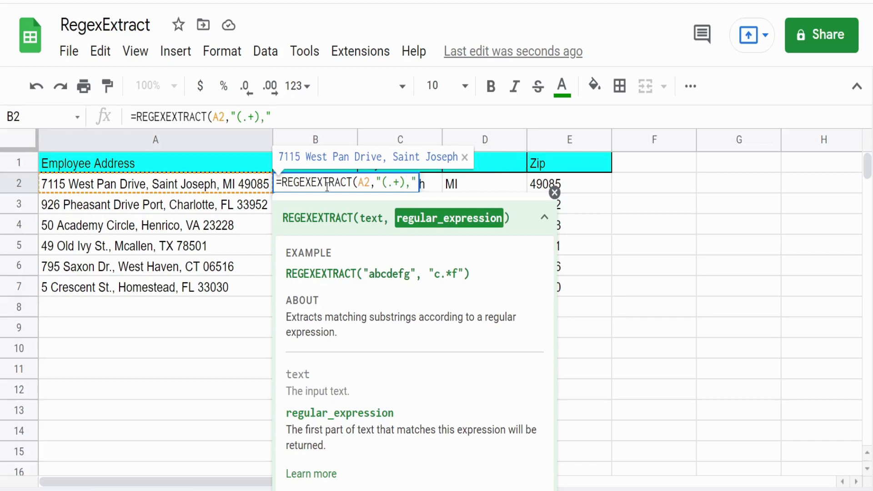
{"action": "type", "text": " .4"}
{"action": "key", "text": "BackSpace"}
{"action": "type", "text": "+,"}
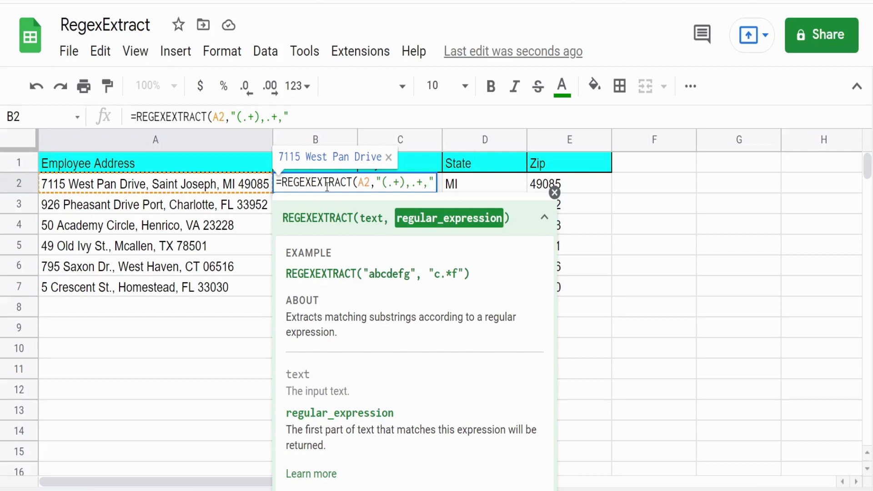
{"action": "key", "text": "Return"}
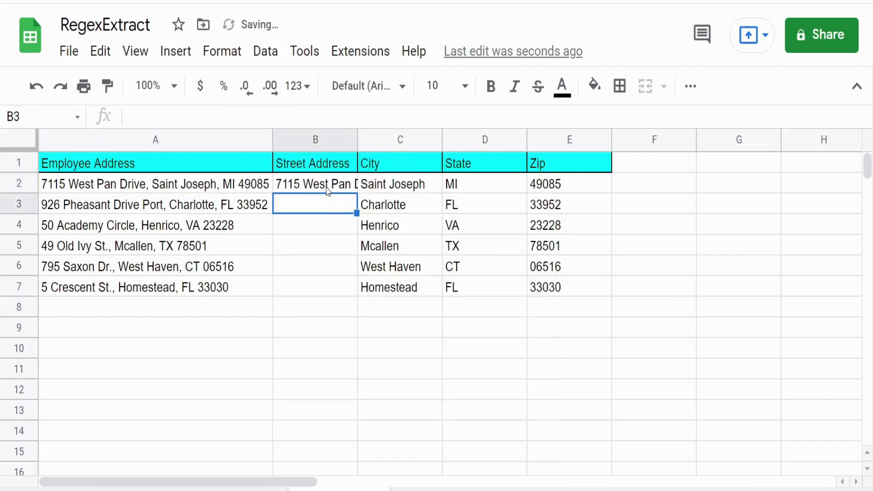
- Copy the B2 street formula down to row 7 and widen the Street Address column to fit
{"action": "double_click", "coordinate": [355, 146]}
{"action": "left_click", "coordinate": [374, 184]}
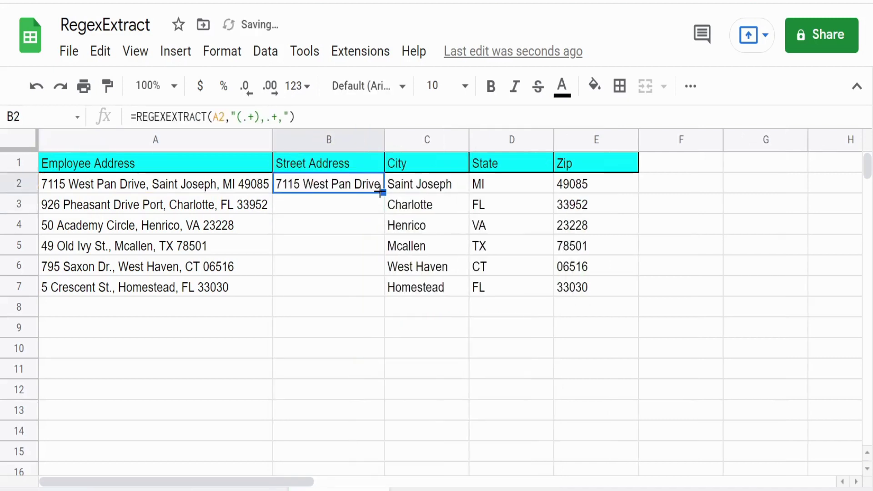
{"action": "double_click", "coordinate": [383, 192]}
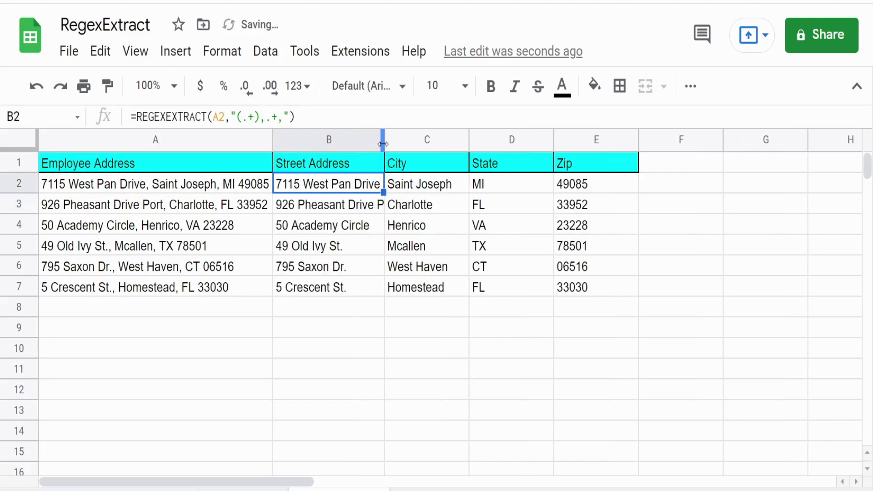
{"action": "left_click_drag", "start_coordinate": [384, 136], "coordinate": [414, 137]}
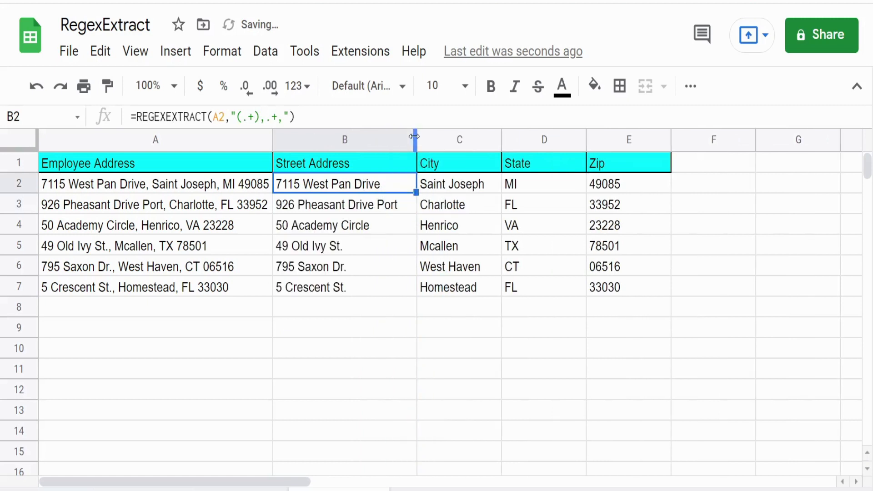